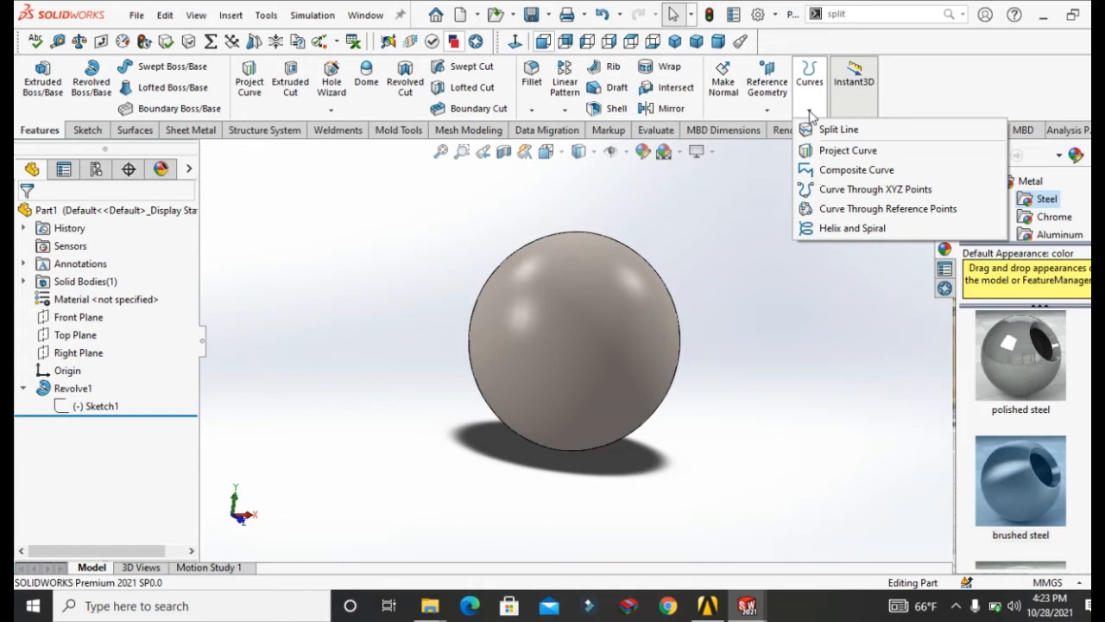
Search the commands for "split" and start the Split Line command
{"action": "left_click", "coordinate": [841, 13]}
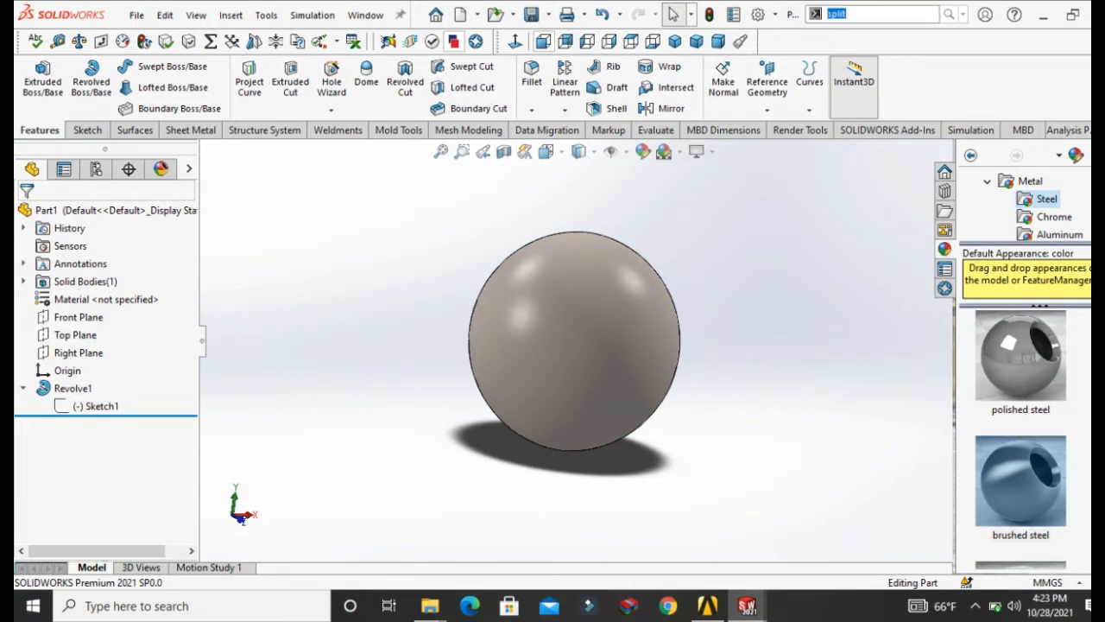
{"action": "type", "text": "spil"}
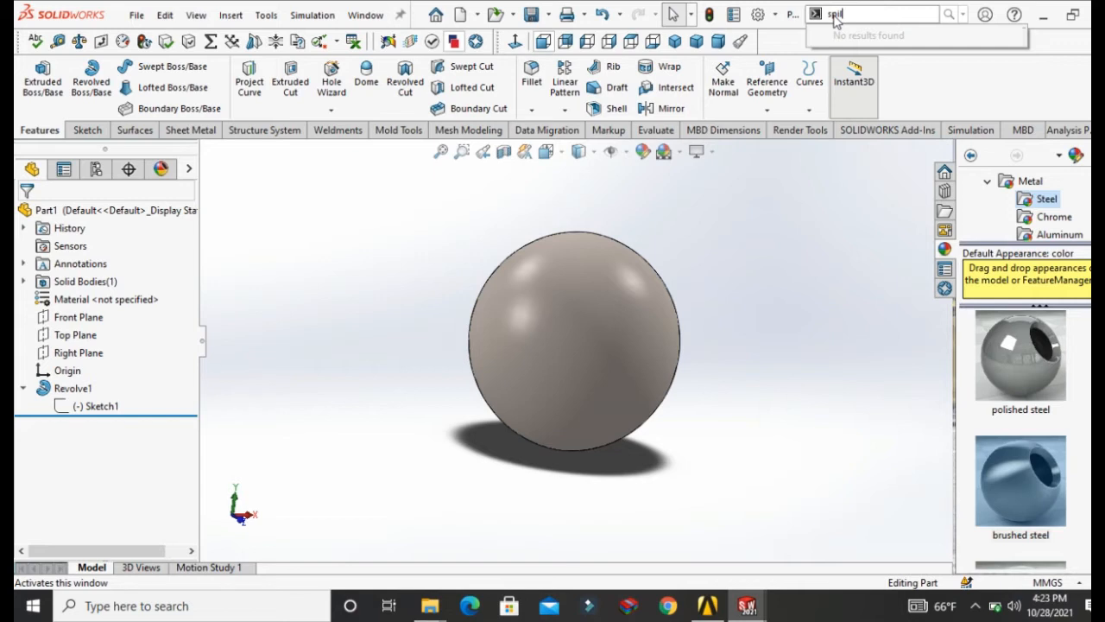
{"action": "key", "text": "BackSpace"}
{"action": "key", "text": "BackSpace"}
{"action": "type", "text": "lit"}
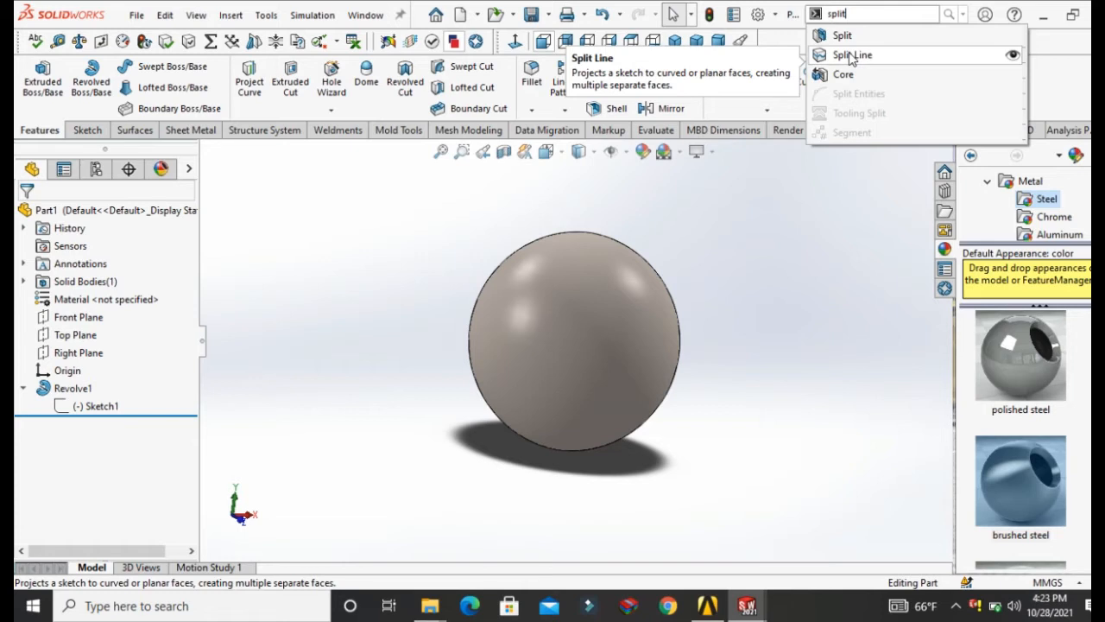
{"action": "left_click", "coordinate": [852, 58]}
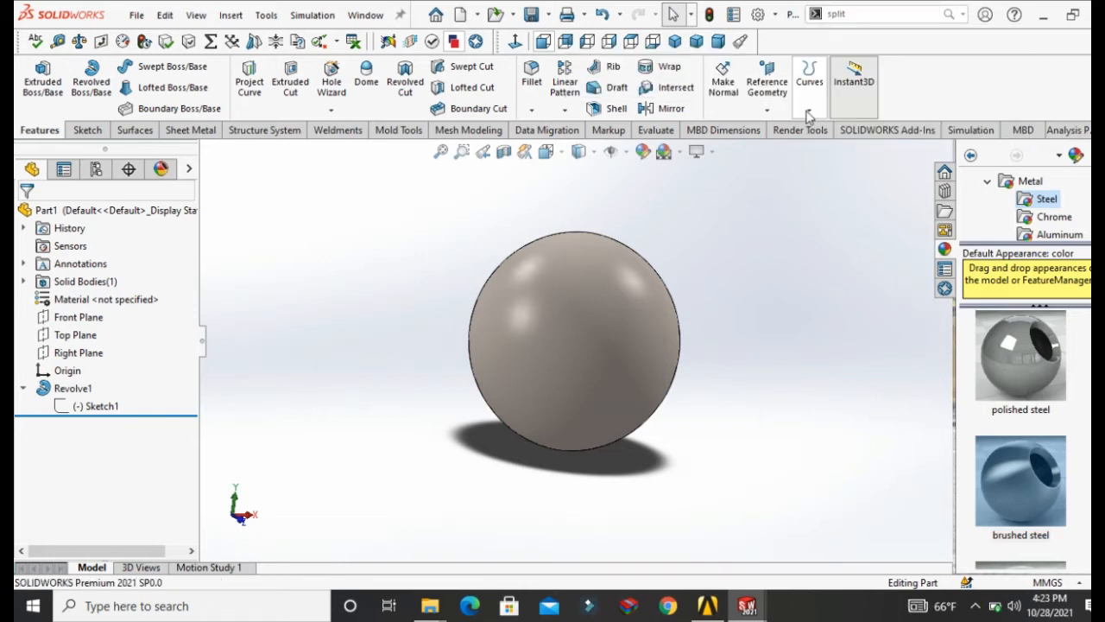
{"action": "left_click", "coordinate": [808, 111]}
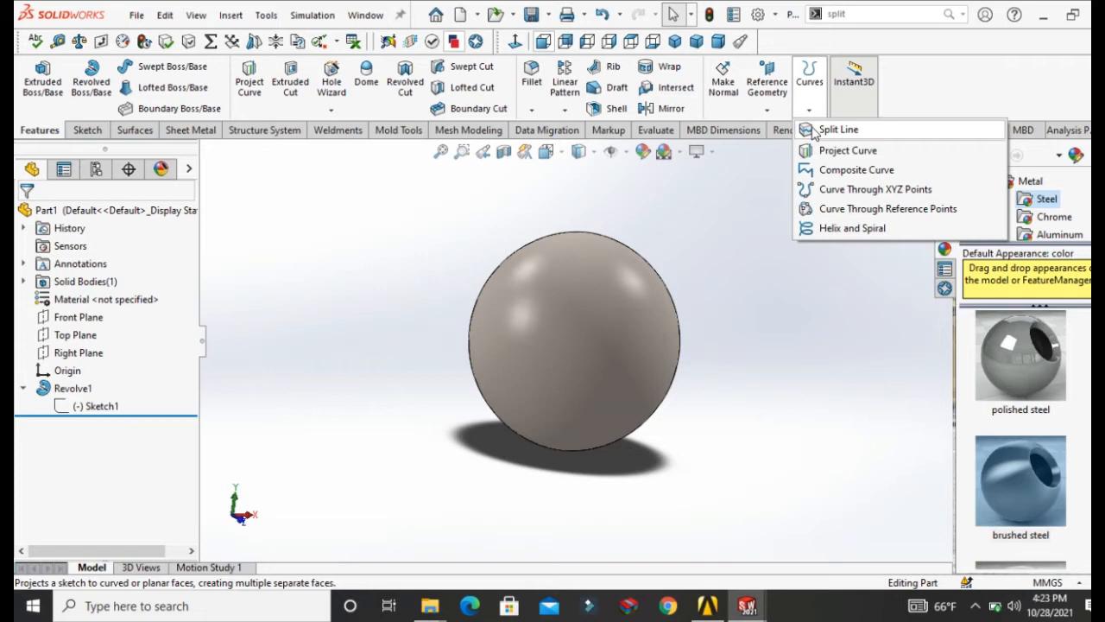
{"action": "left_click", "coordinate": [813, 131]}
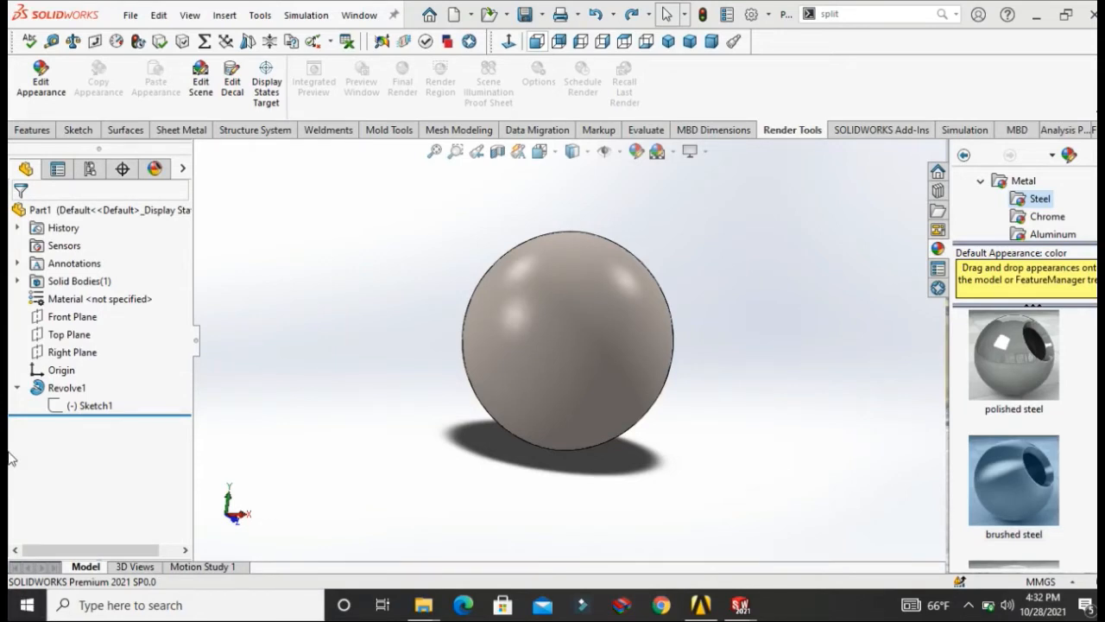
Split the sphere's face along the Front Plane with an Intersection split line
{"action": "left_click", "coordinate": [26, 134]}
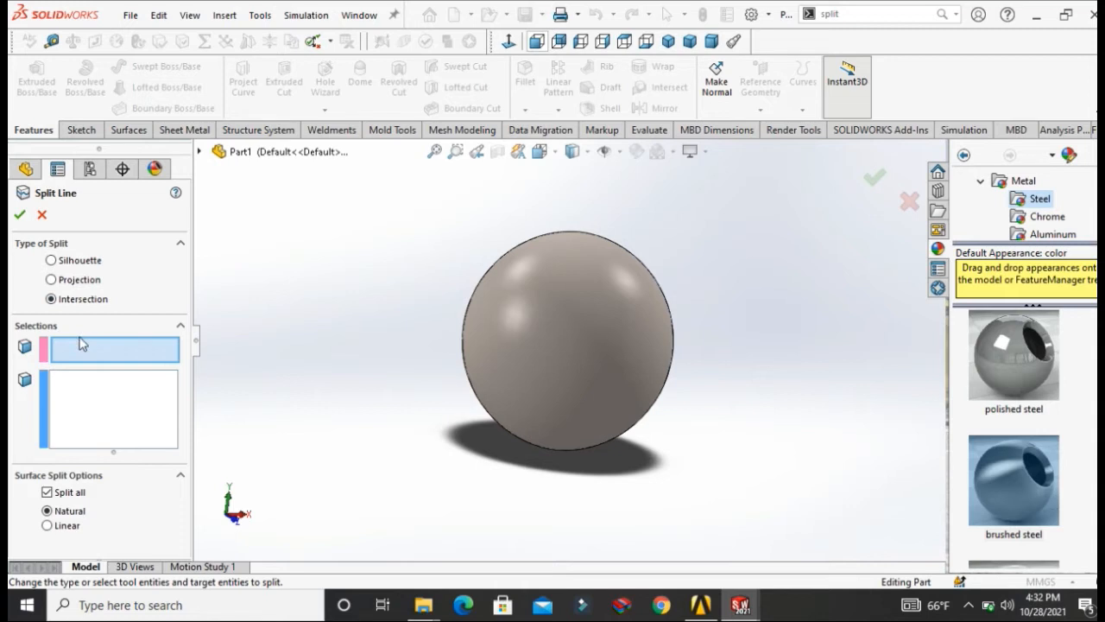
{"action": "left_click", "coordinate": [200, 152]}
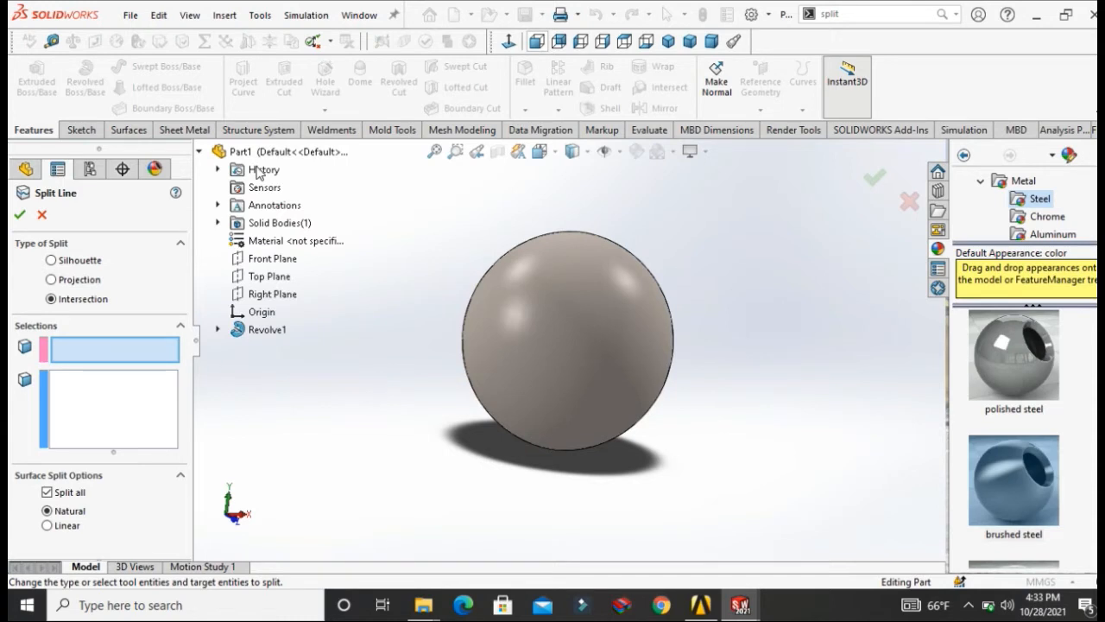
{"action": "left_click", "coordinate": [263, 259]}
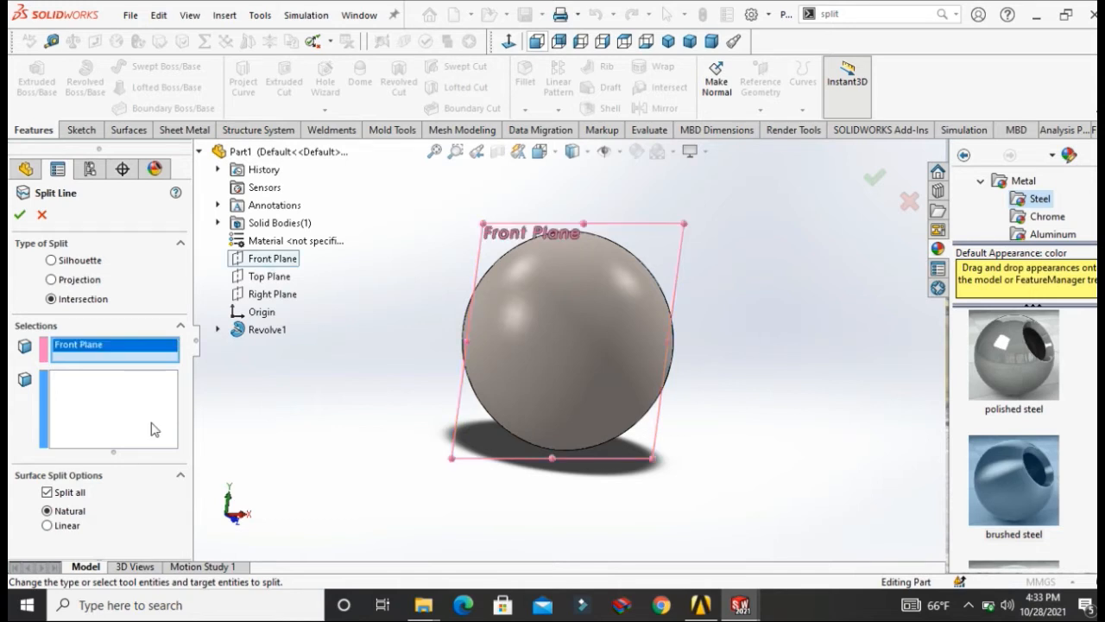
{"action": "left_click", "coordinate": [147, 426]}
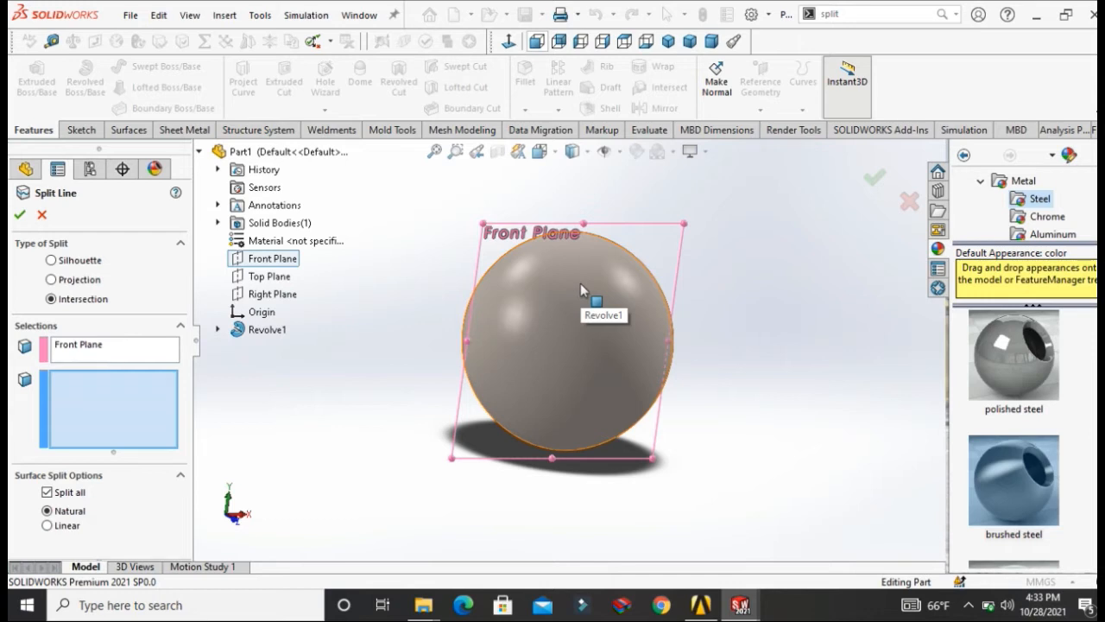
{"action": "left_click", "coordinate": [19, 214]}
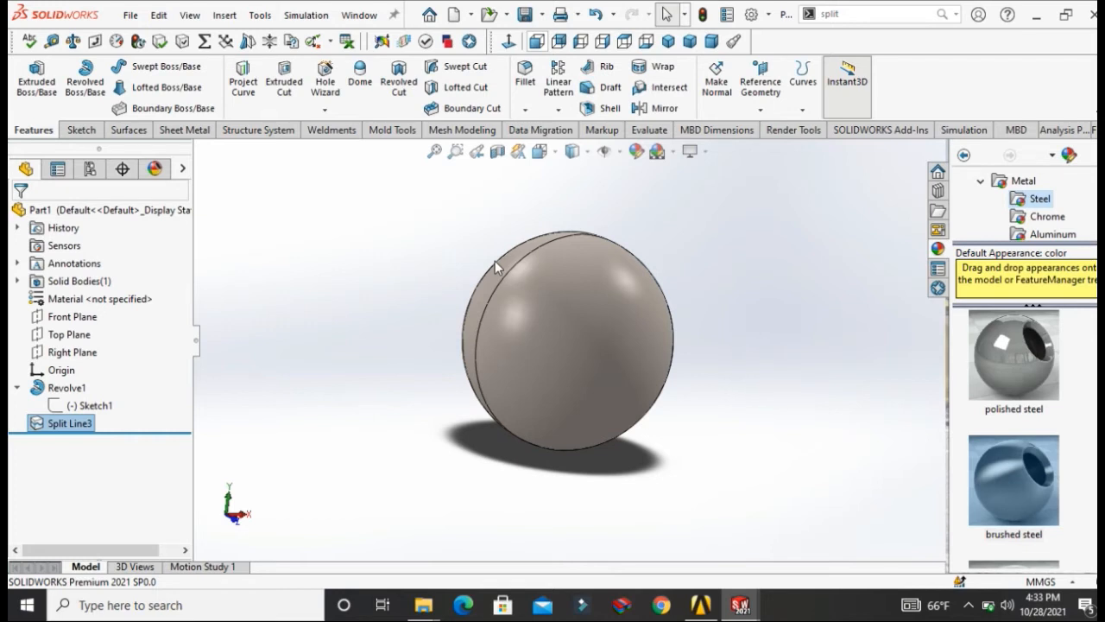
Examine the split sphere from several angles, selecting each half to check that it is a separate face
{"action": "middle_click_drag", "start_coordinate": [495, 260], "coordinate": [496, 269]}
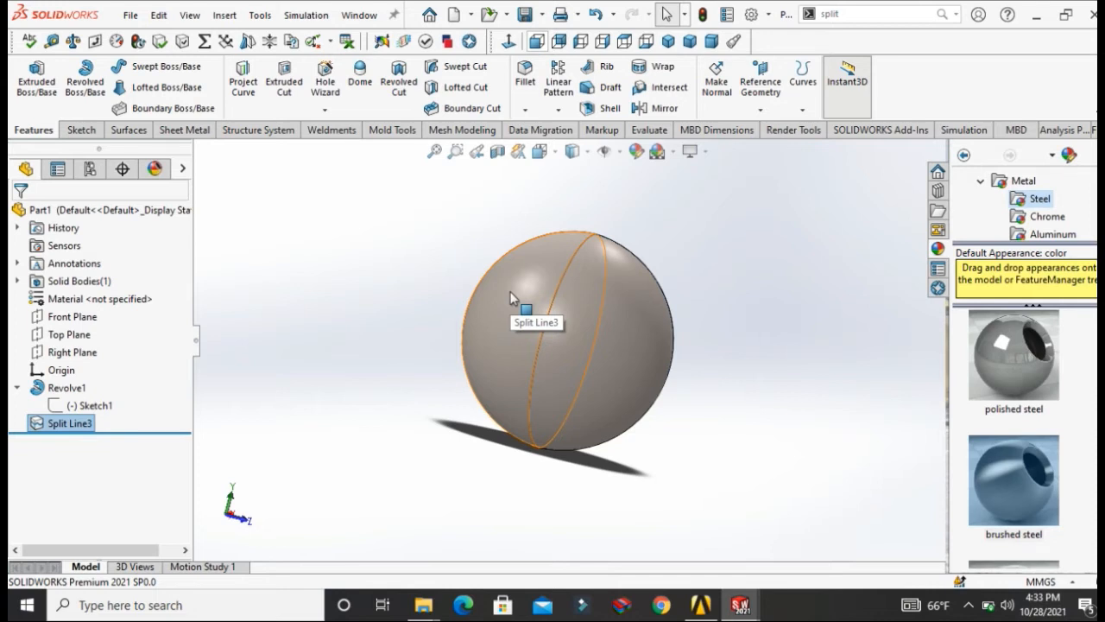
{"action": "left_click", "coordinate": [515, 294]}
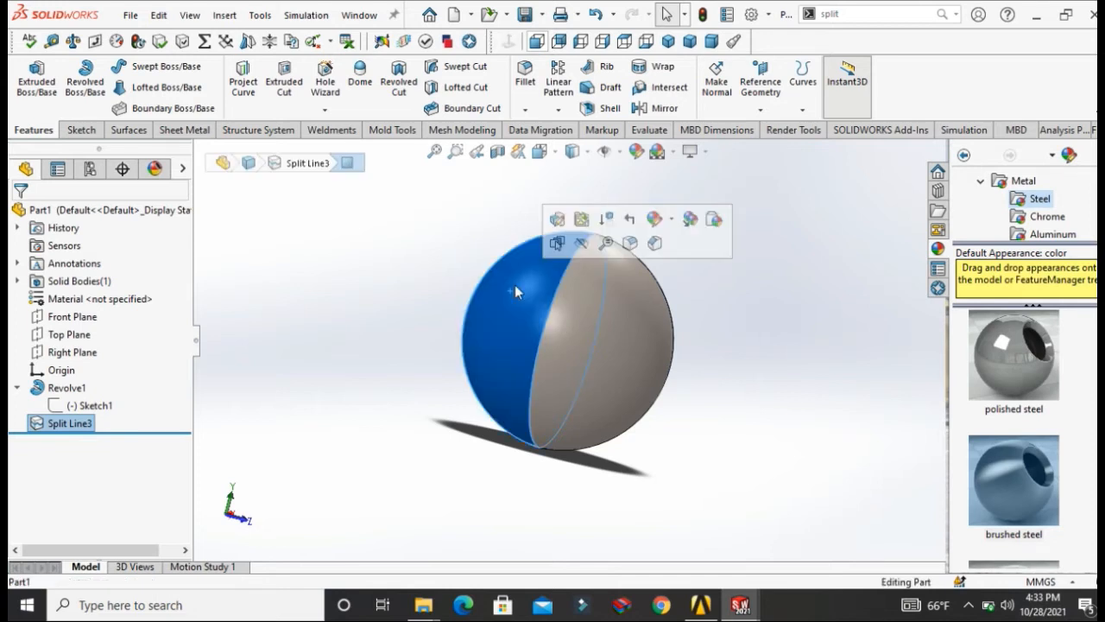
{"action": "left_click", "coordinate": [596, 319]}
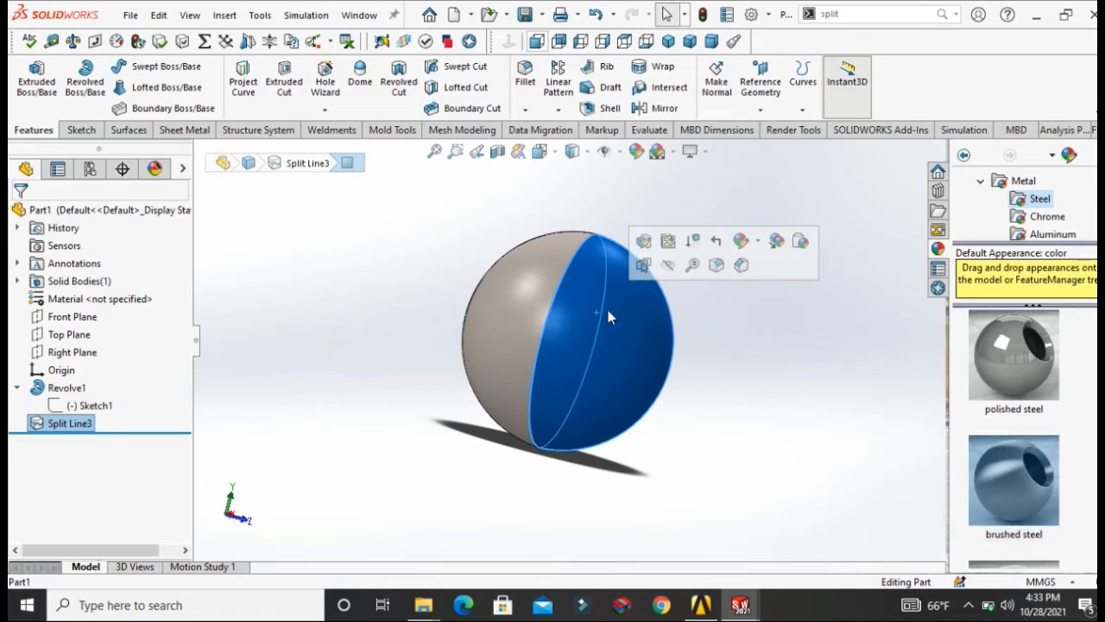
{"action": "left_click", "coordinate": [527, 290]}
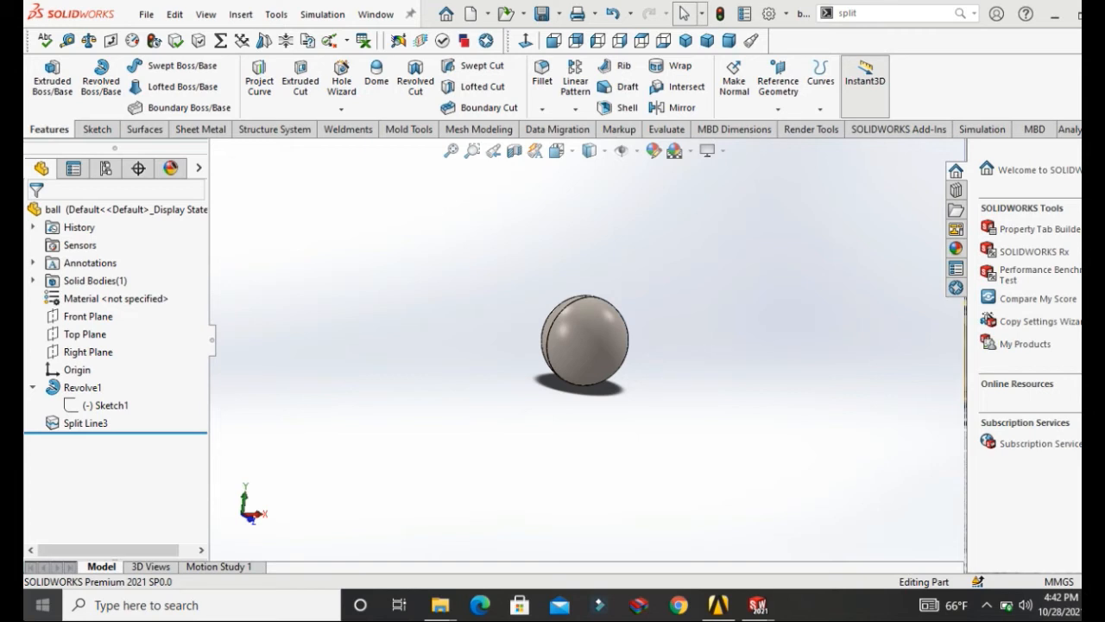
{"action": "right_click", "coordinate": [607, 311]}
{"action": "mouse_move", "coordinate": [675, 232]}
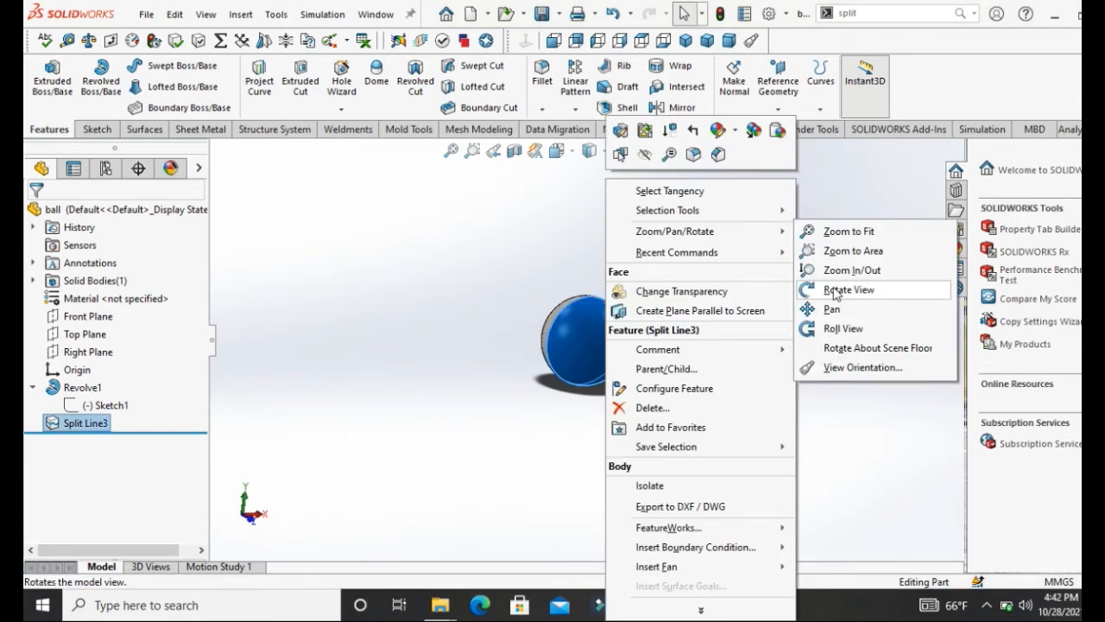
{"action": "left_click", "coordinate": [835, 290]}
{"action": "left_click_drag", "start_coordinate": [536, 275], "coordinate": [590, 275]}
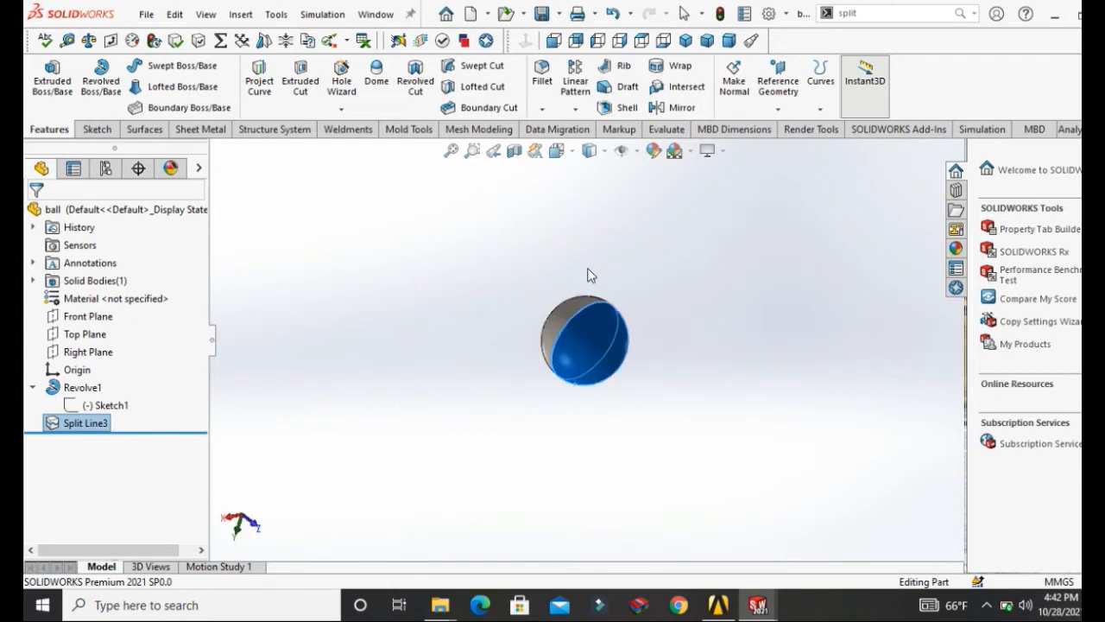
{"action": "right_click", "coordinate": [589, 274]}
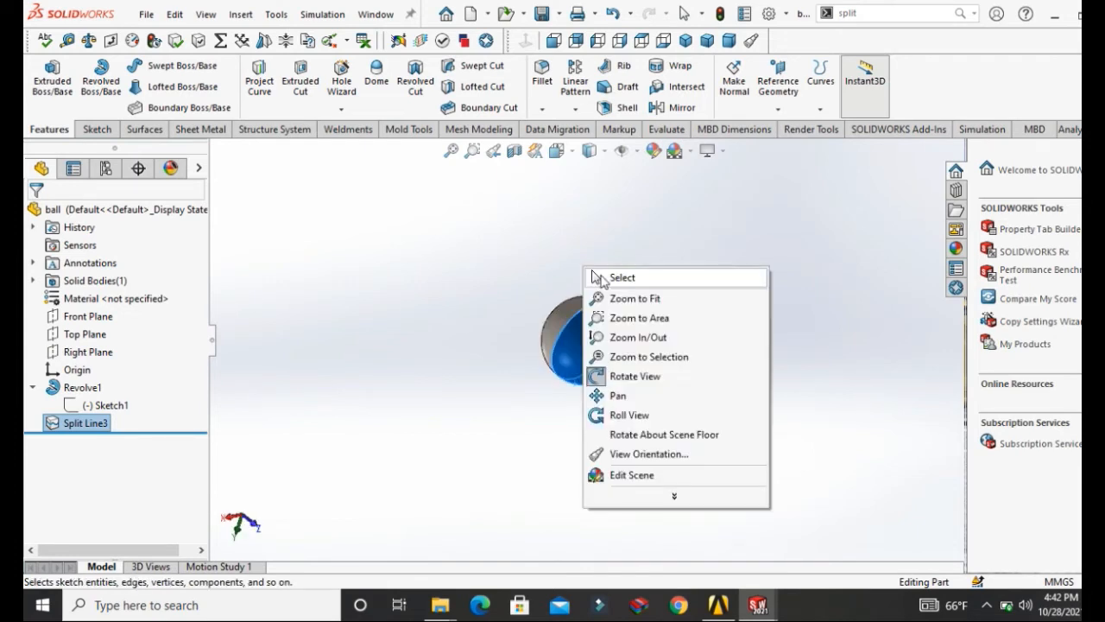
{"action": "left_click", "coordinate": [598, 278]}
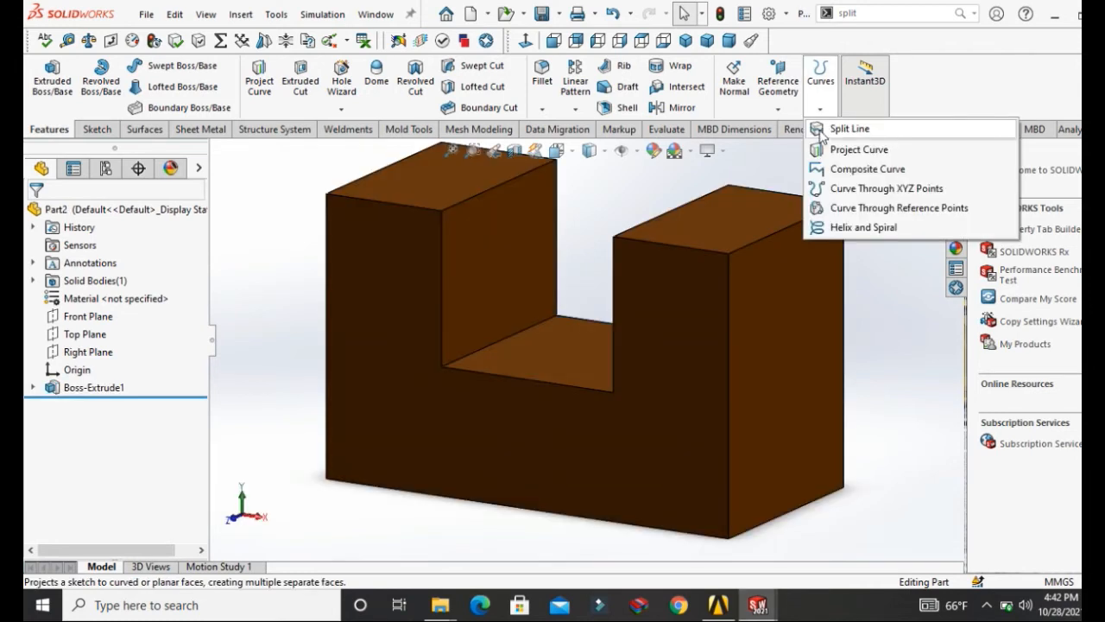
{"action": "left_click", "coordinate": [841, 129]}
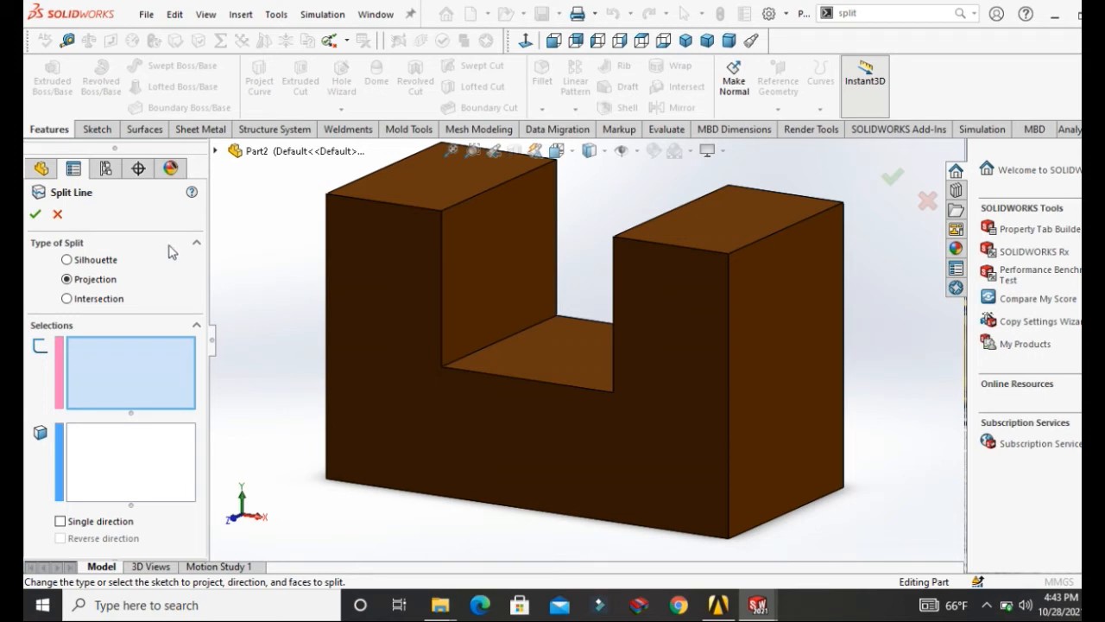
{"action": "left_click", "coordinate": [35, 214]}
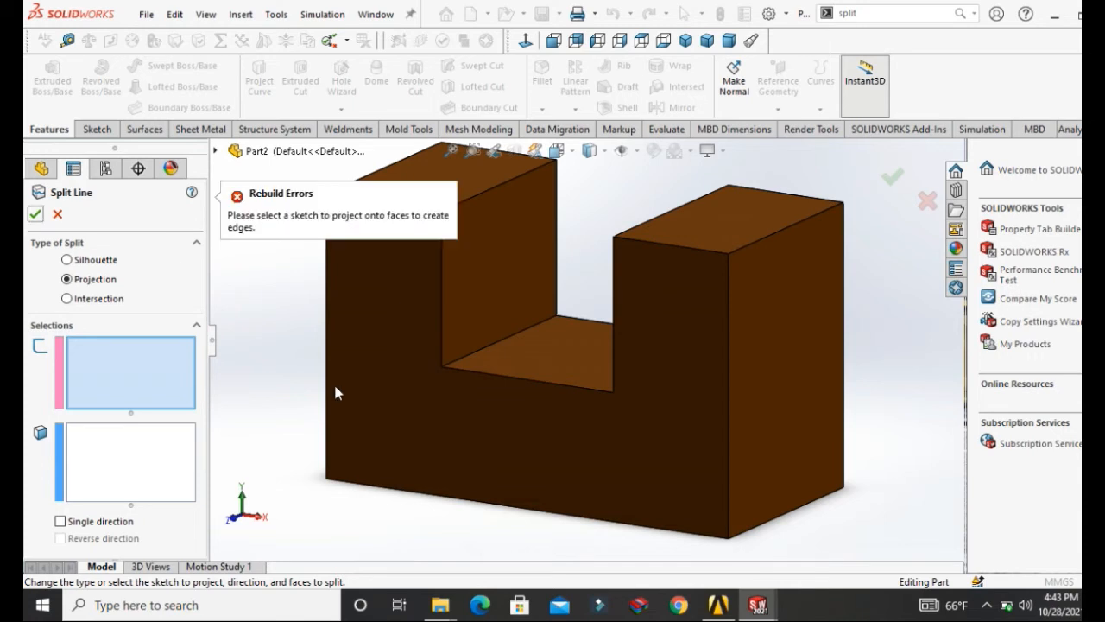
{"action": "left_click", "coordinate": [58, 215]}
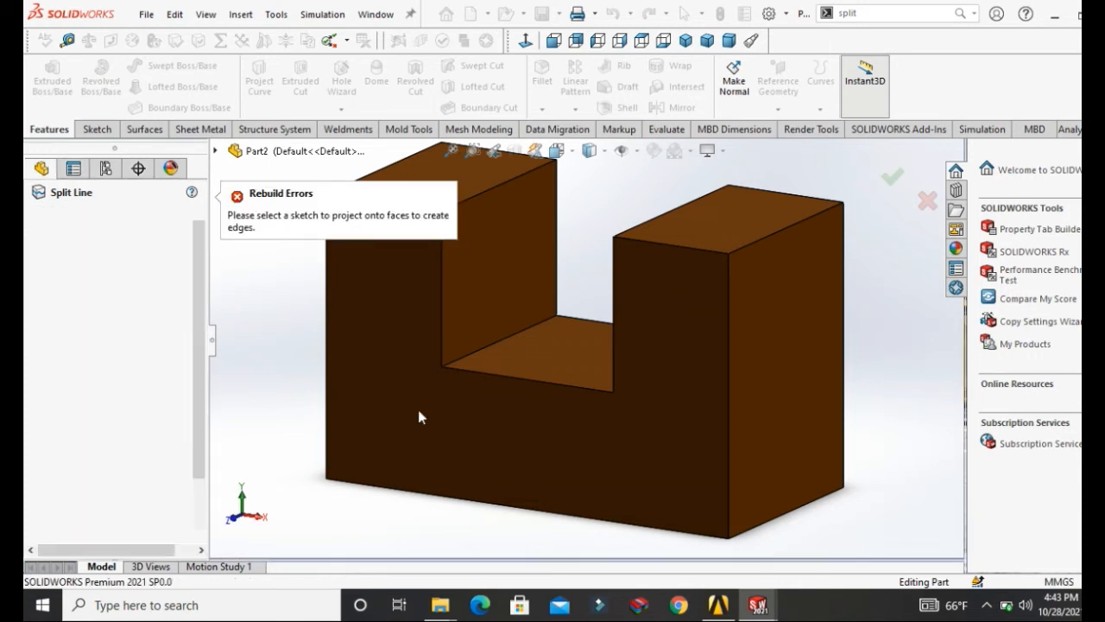
Sketch a vertical line on the U-block's front face from the midpoint of the slot's floor edge down to the origin
{"action": "right_click", "coordinate": [418, 413]}
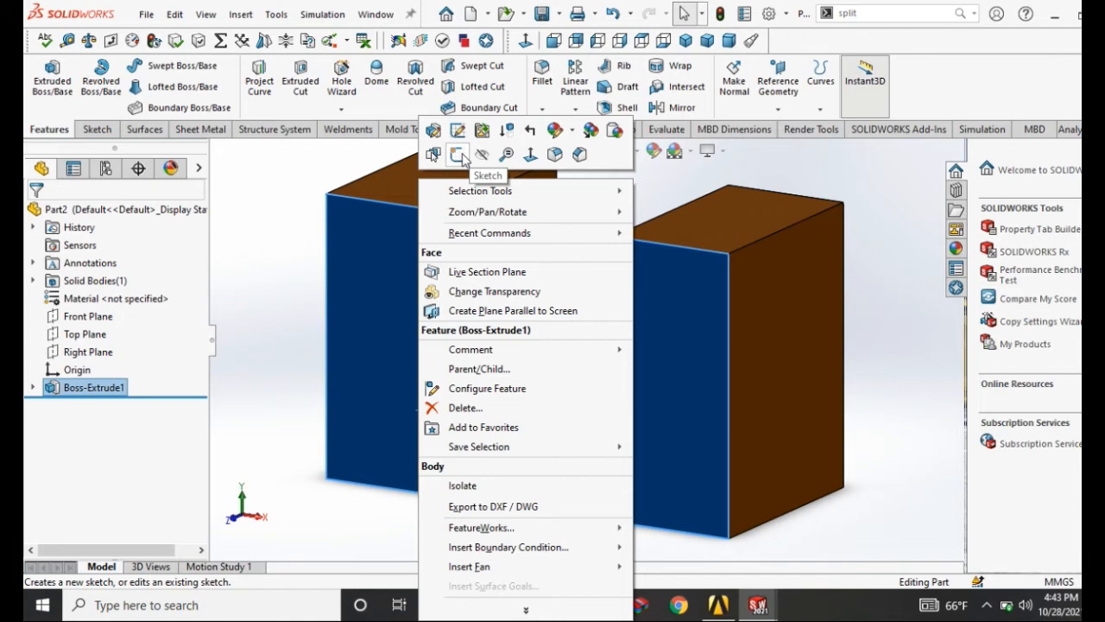
{"action": "left_click", "coordinate": [458, 155]}
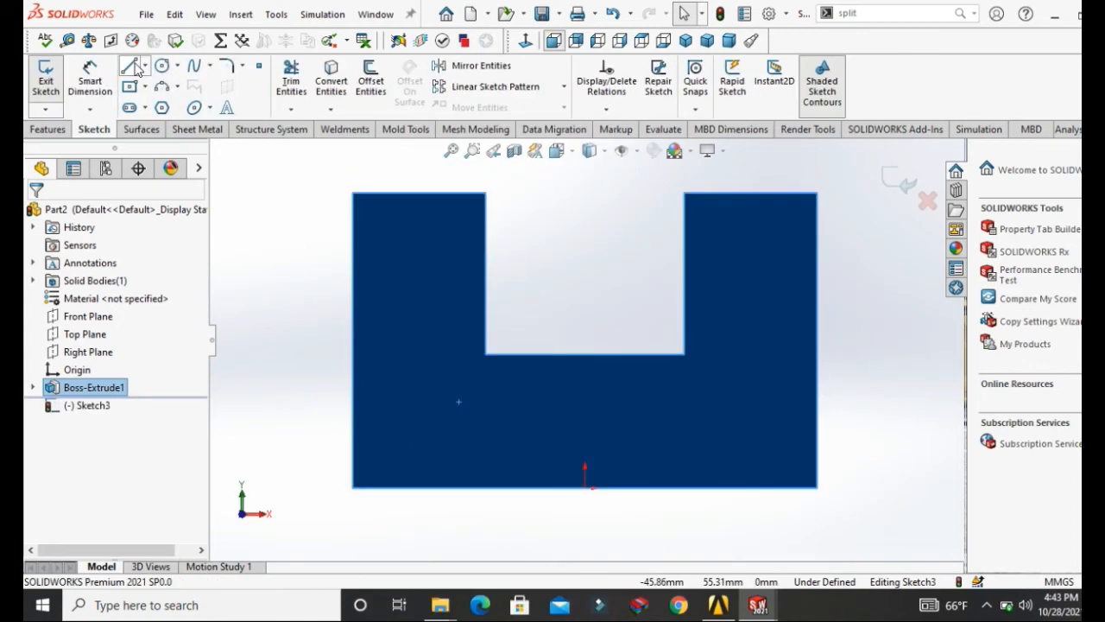
{"action": "left_click", "coordinate": [129, 67]}
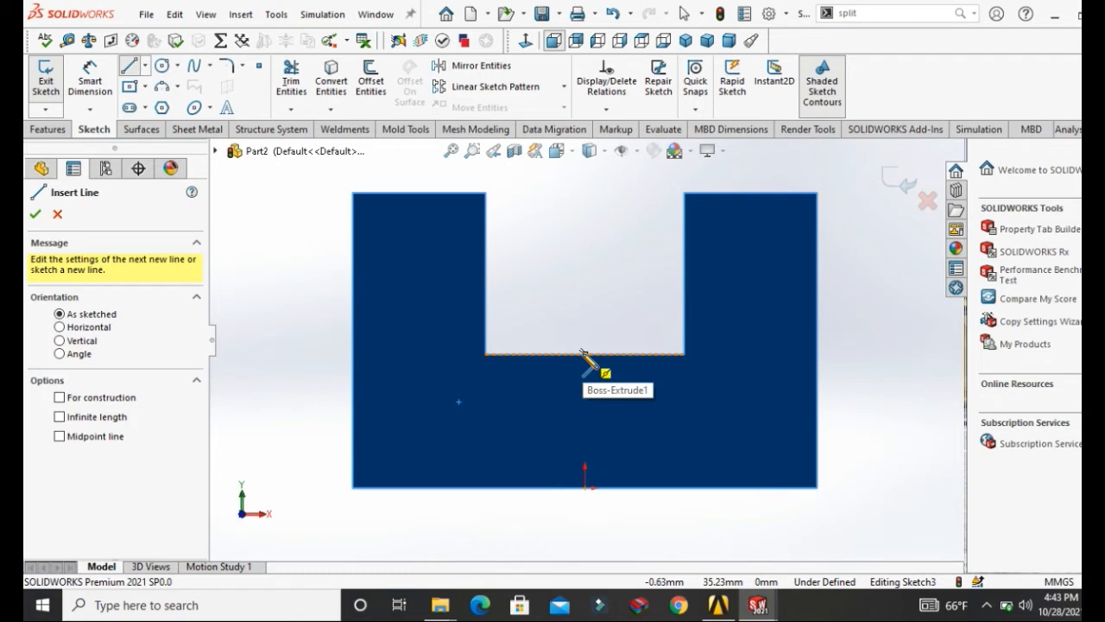
{"action": "left_click", "coordinate": [584, 354]}
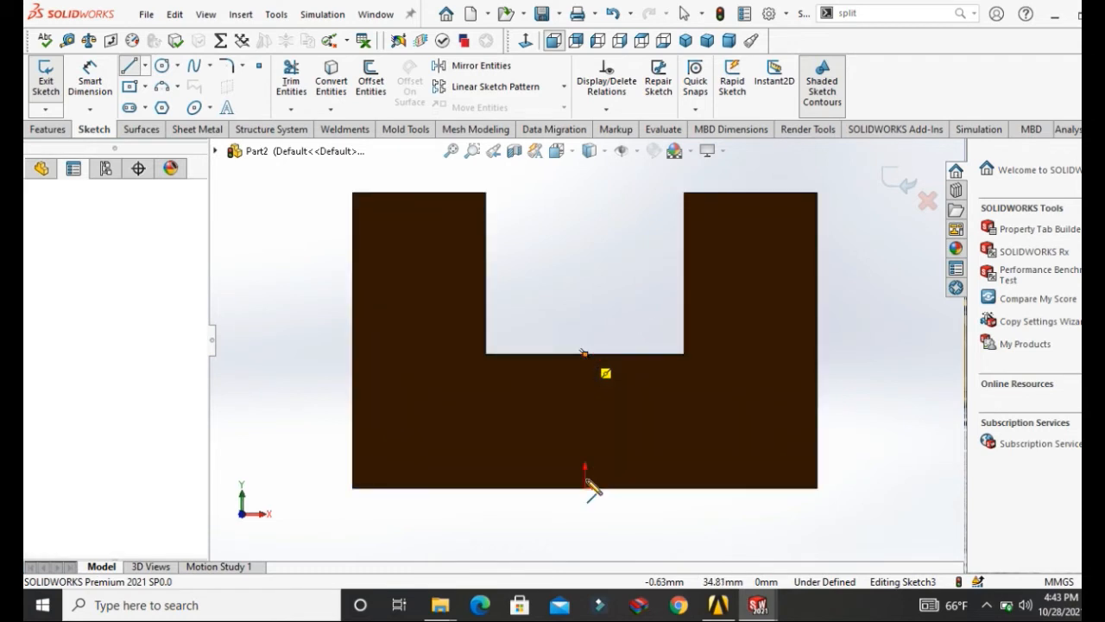
{"action": "left_click", "coordinate": [584, 487]}
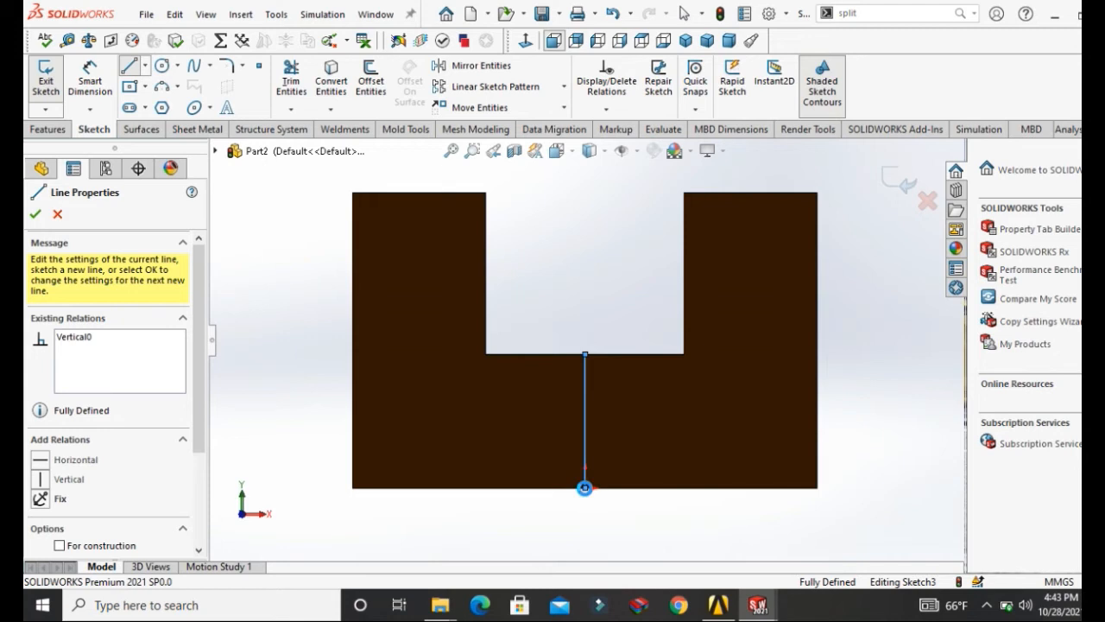
{"action": "key", "text": "Escape"}
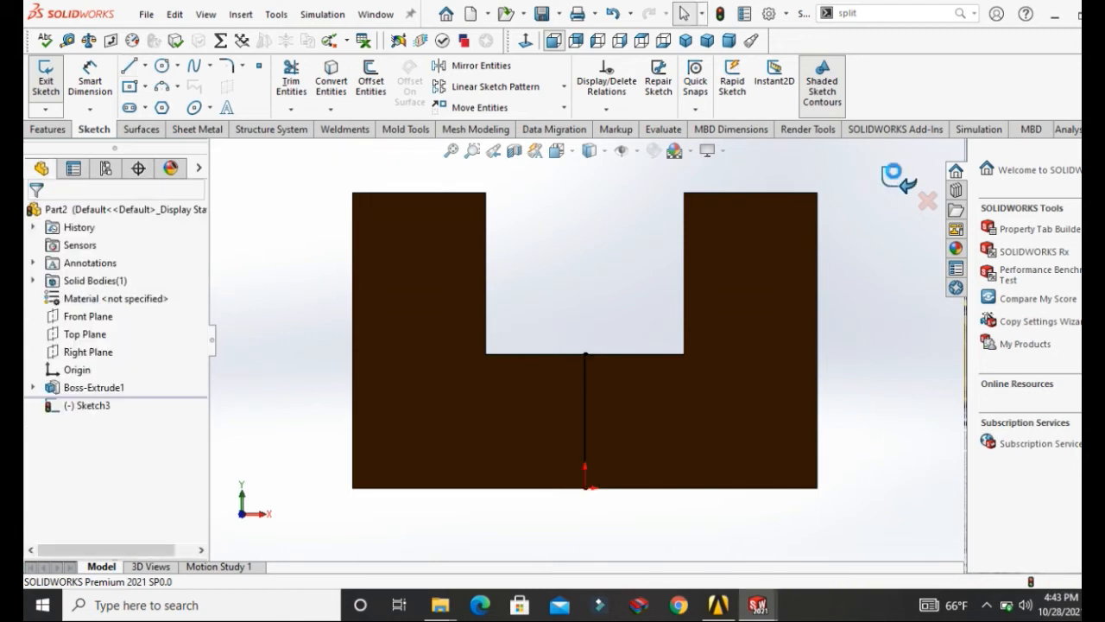
{"action": "left_click", "coordinate": [892, 176]}
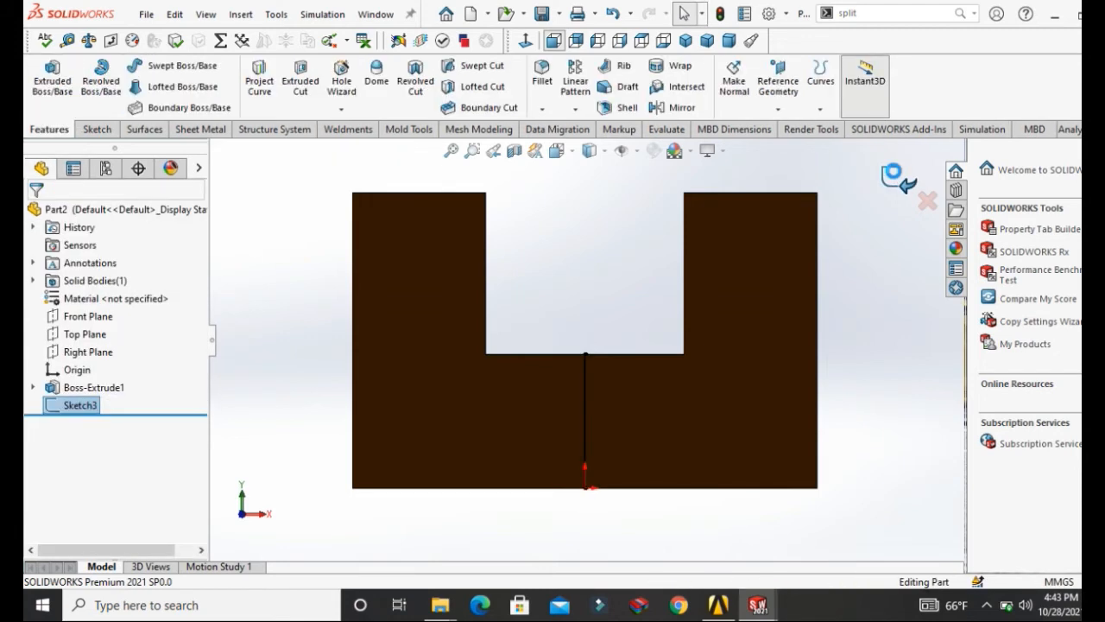
Split the U-block's front face by projecting the vertical line sketch onto it with a Projection split line
{"action": "left_click", "coordinate": [819, 109]}
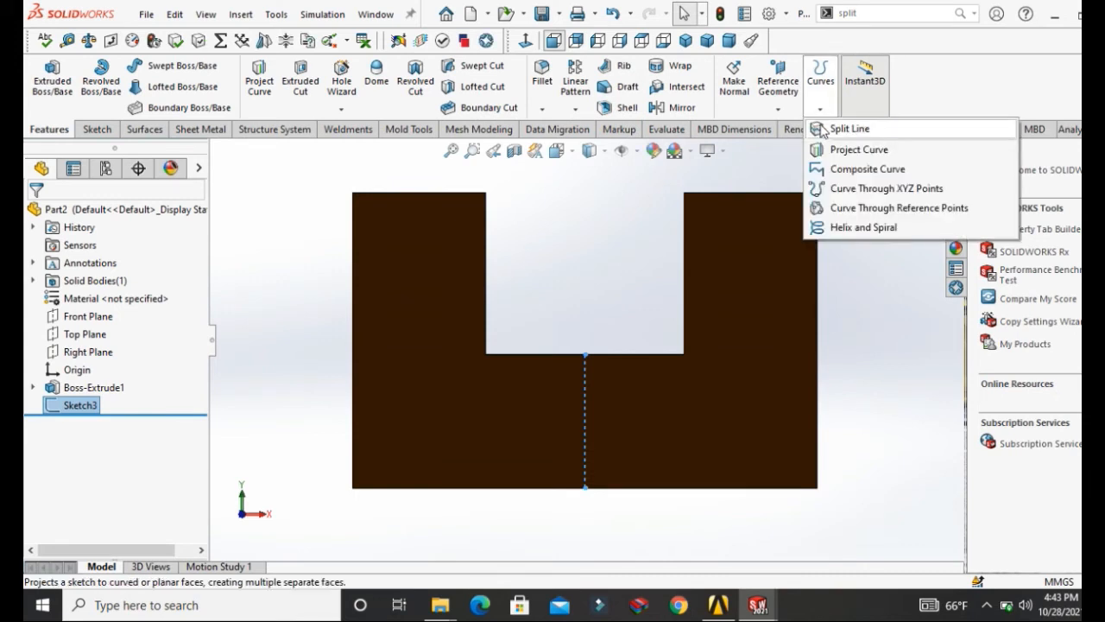
{"action": "left_click", "coordinate": [817, 129]}
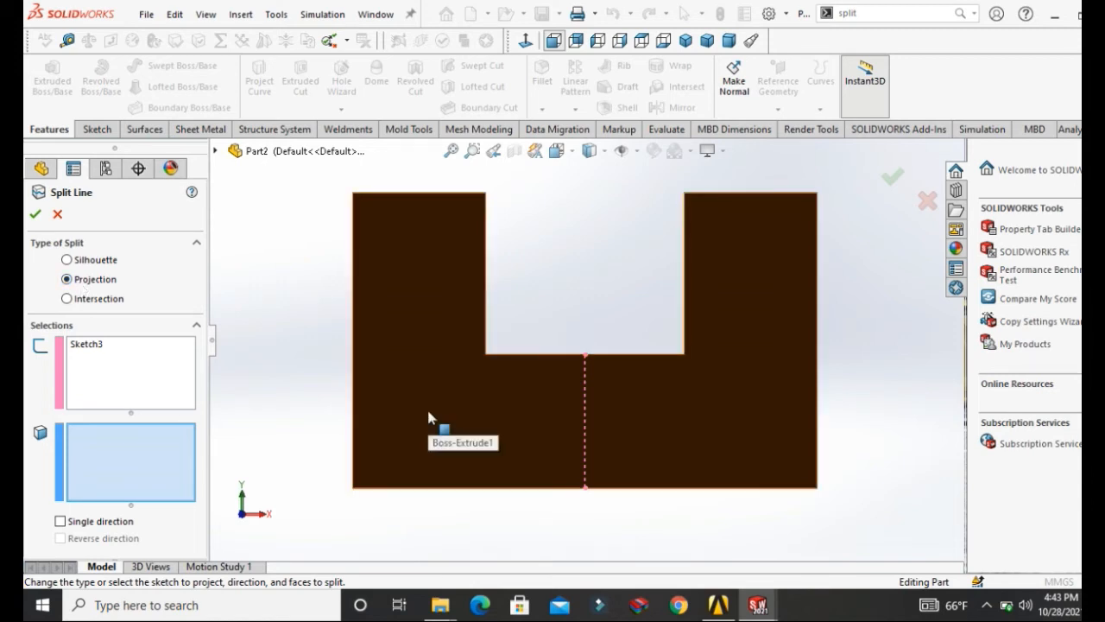
{"action": "left_click", "coordinate": [461, 423]}
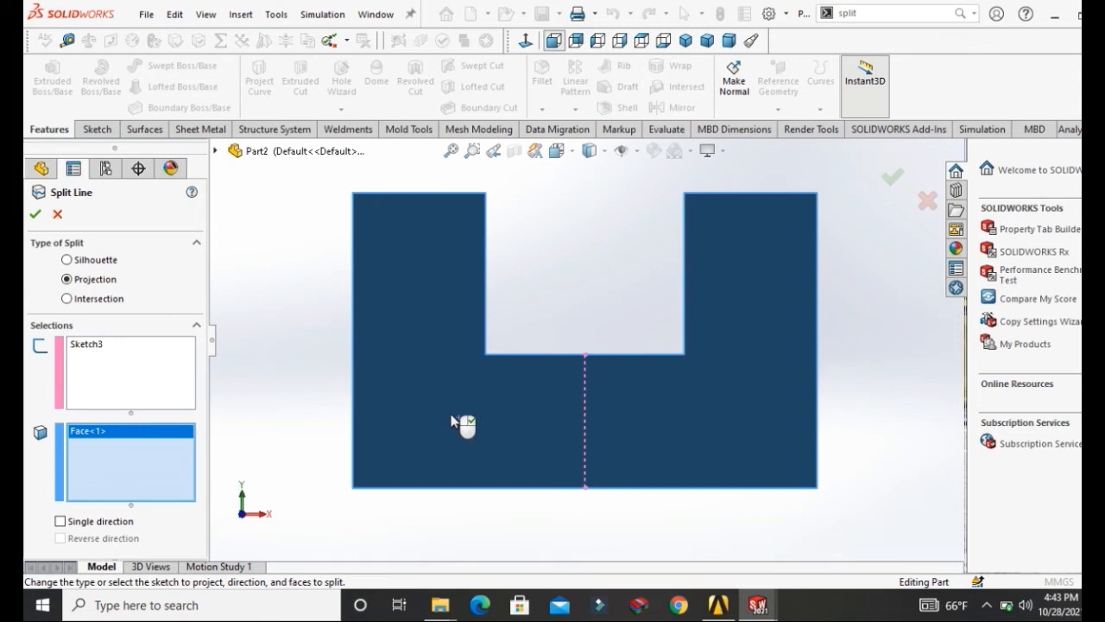
{"action": "right_click", "coordinate": [452, 417]}
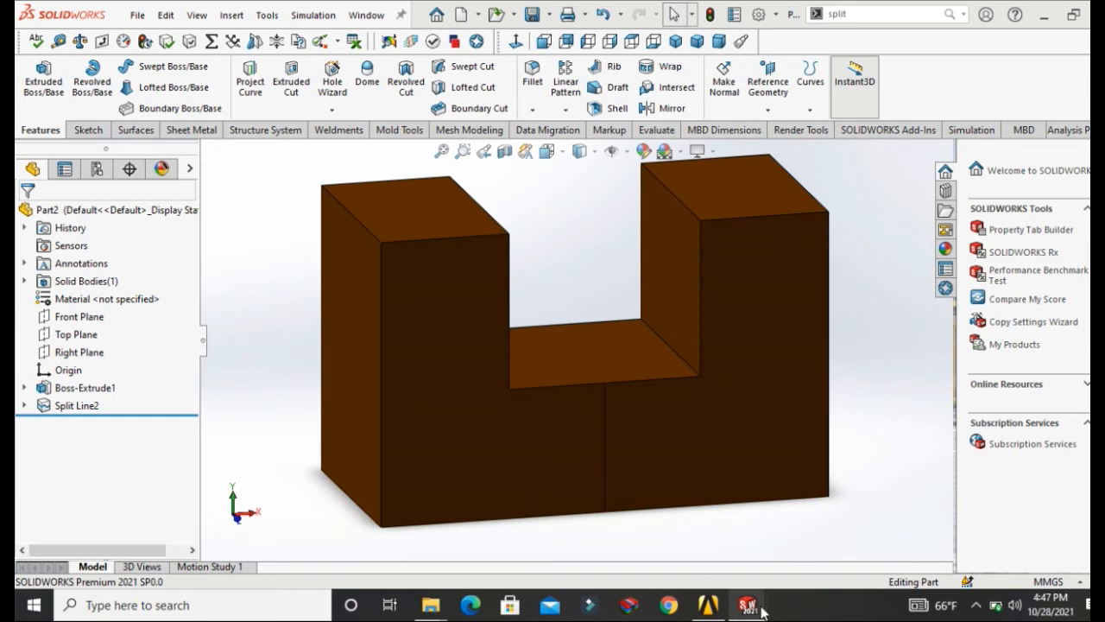
Switch to the Part3 document
{"action": "mouse_move", "coordinate": [751, 607]}
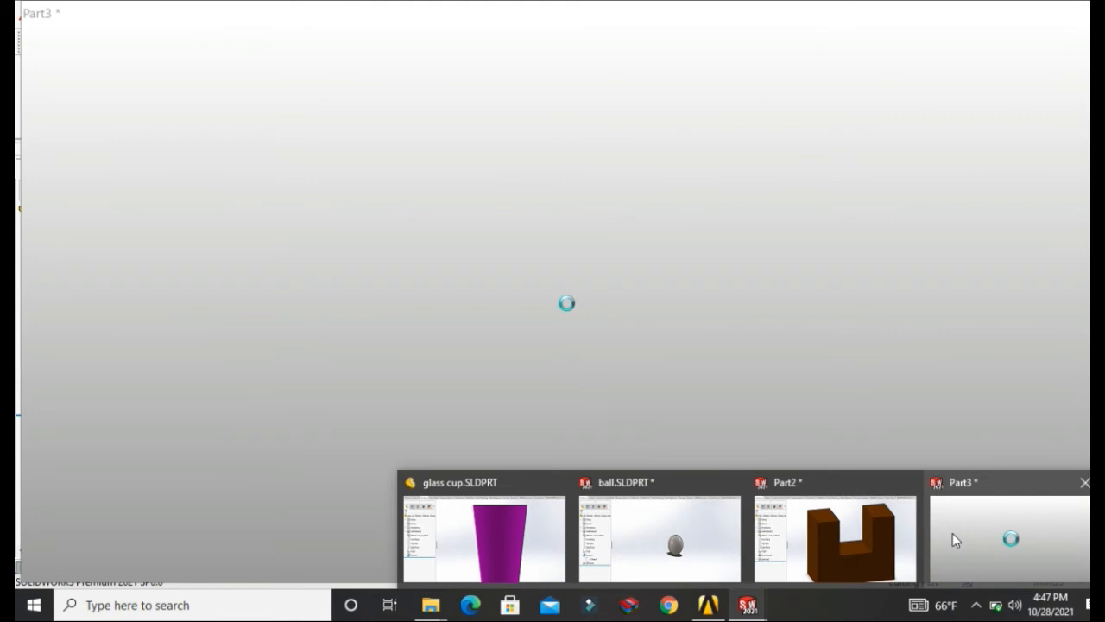
{"action": "left_click", "coordinate": [953, 540]}
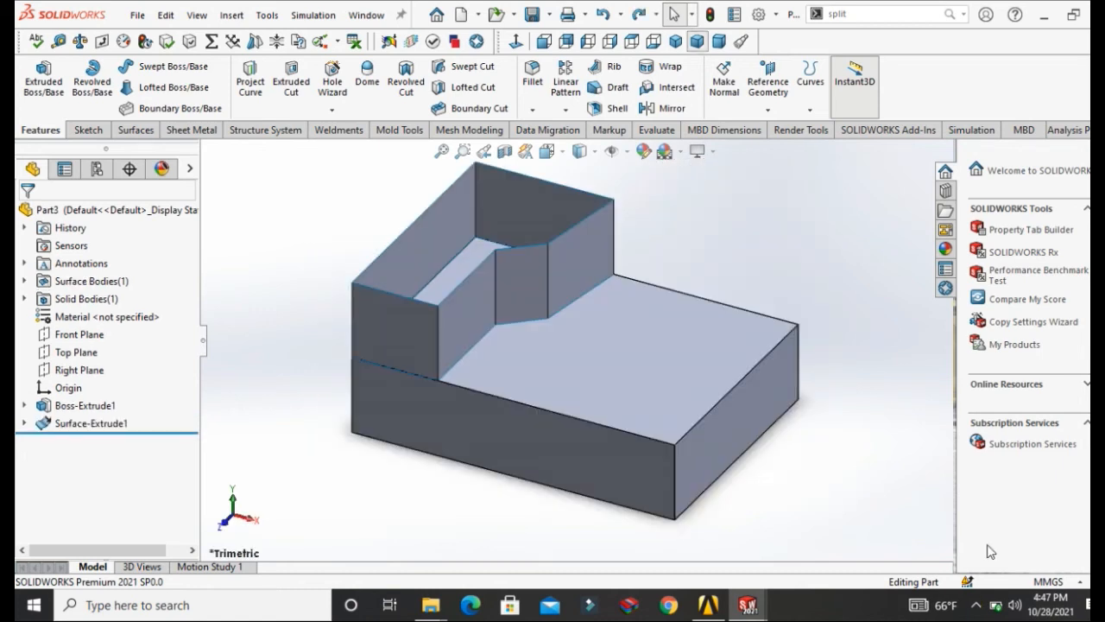
Set up an Intersection split line using the extruded surface's flat inner wall beside the angled wall as the splitting face
{"action": "left_click", "coordinate": [810, 110]}
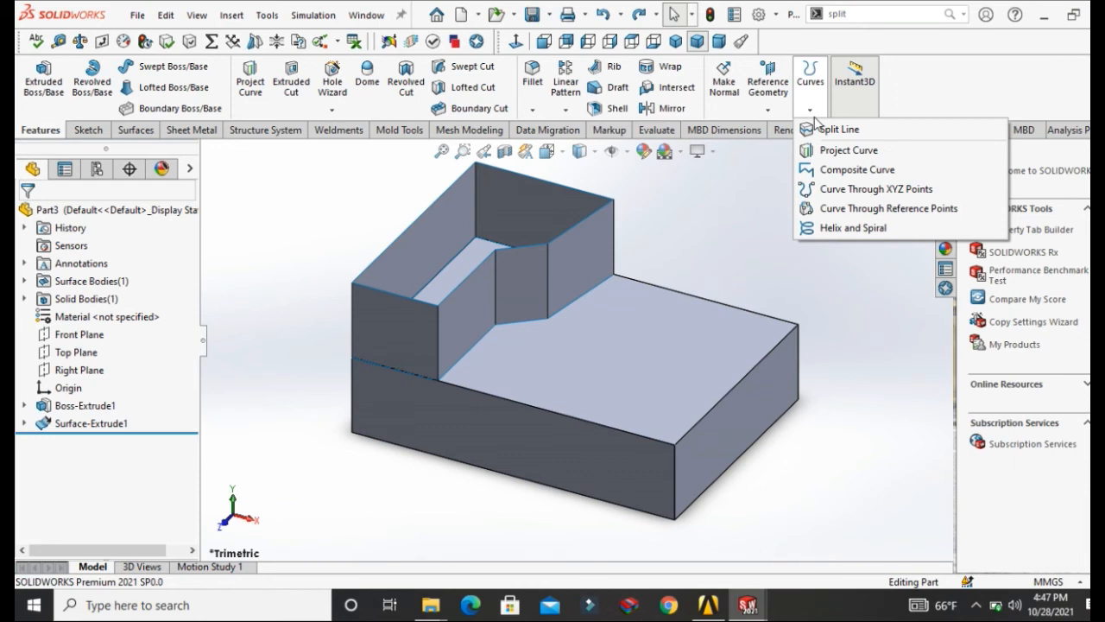
{"action": "left_click", "coordinate": [818, 129]}
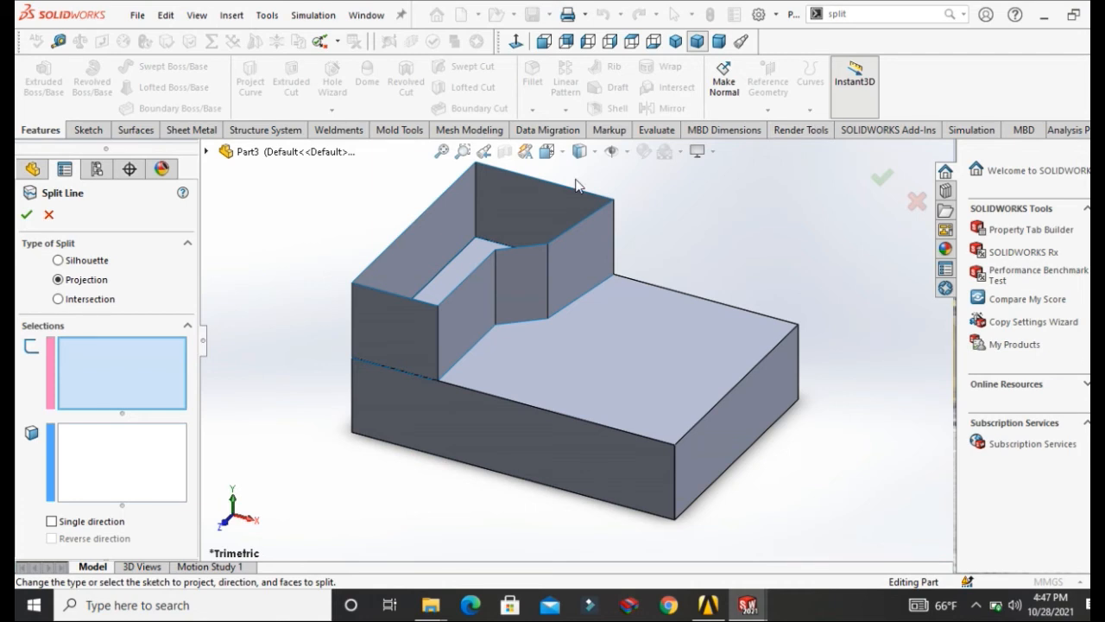
{"action": "left_click", "coordinate": [58, 261]}
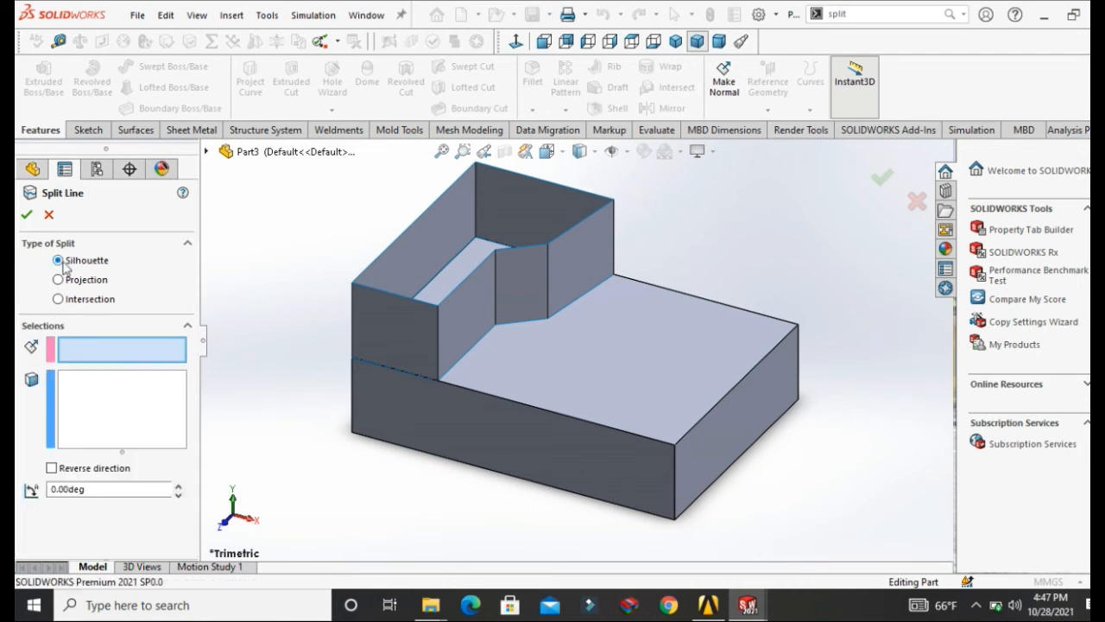
{"action": "left_click", "coordinate": [59, 280]}
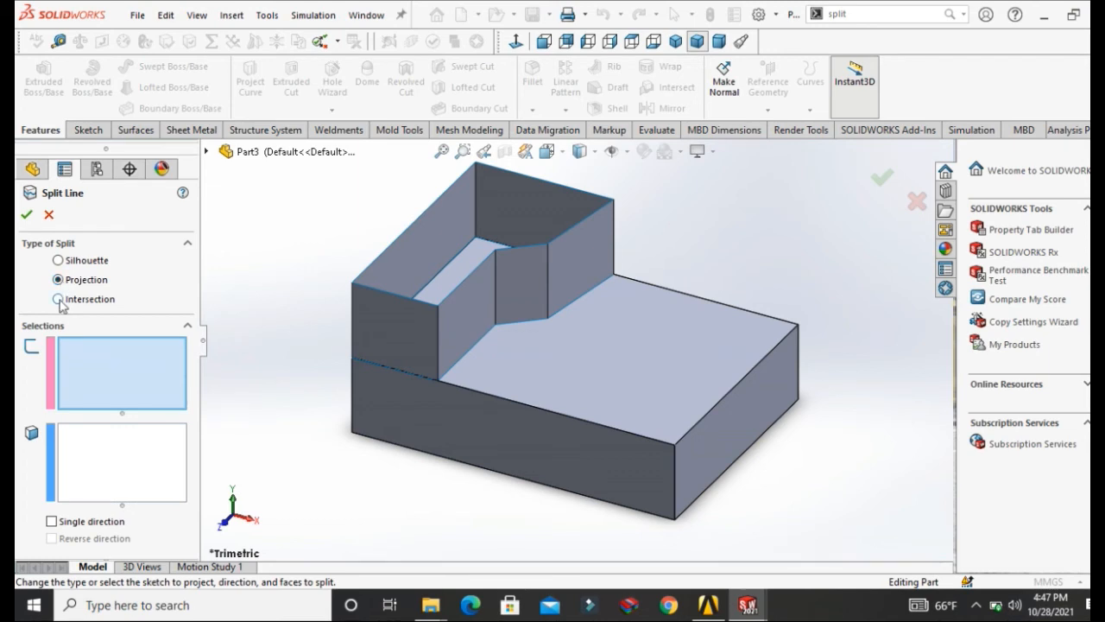
{"action": "left_click", "coordinate": [59, 298]}
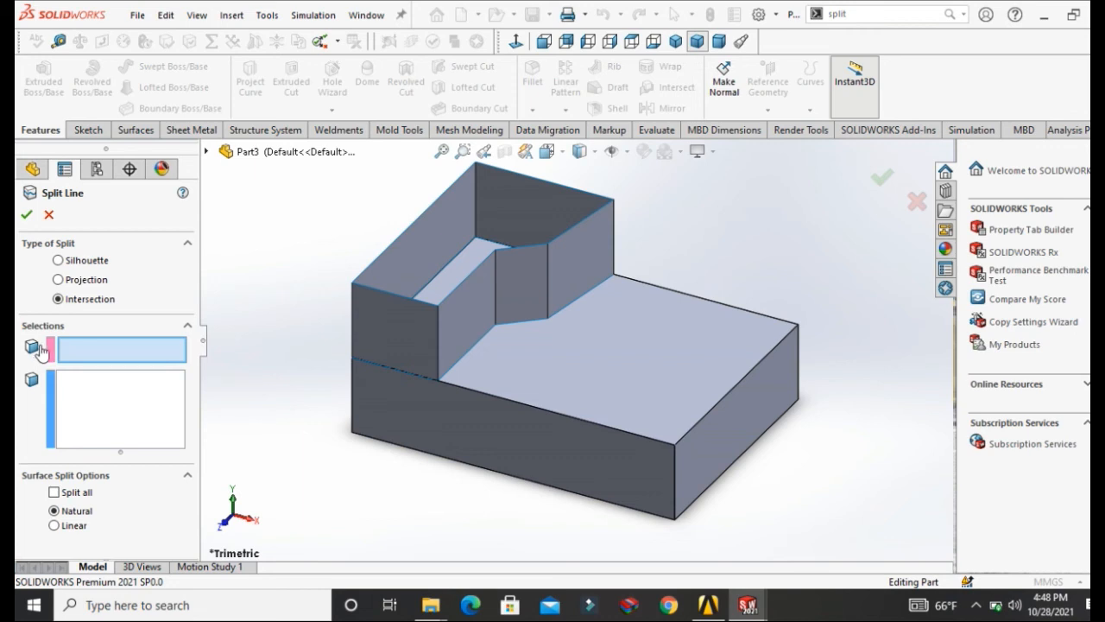
{"action": "left_click", "coordinate": [468, 330]}
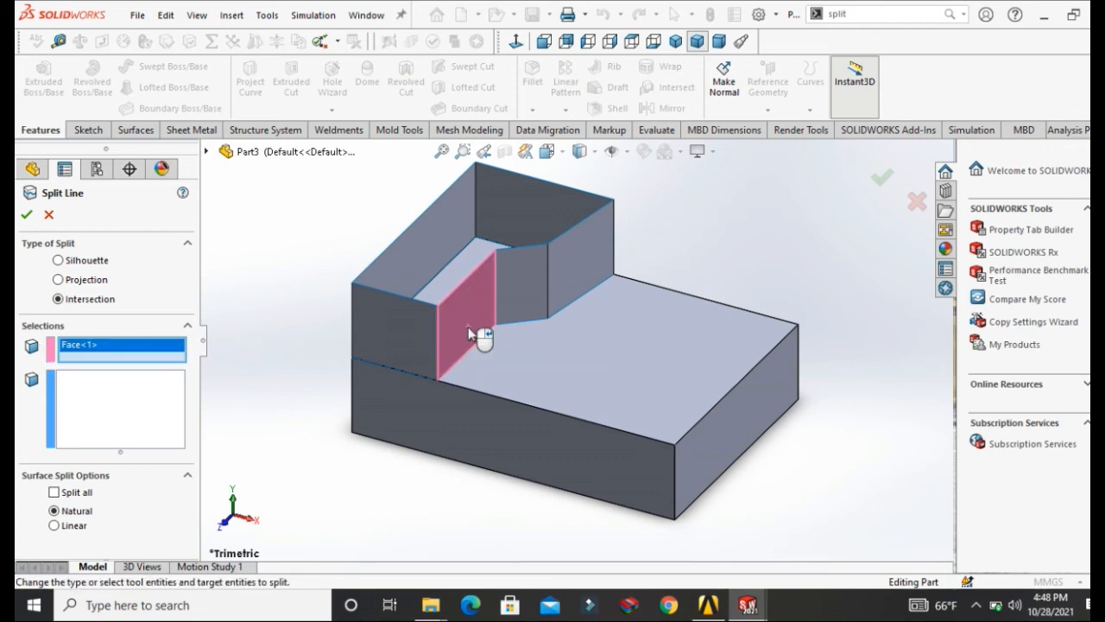
{"action": "left_click", "coordinate": [527, 369]}
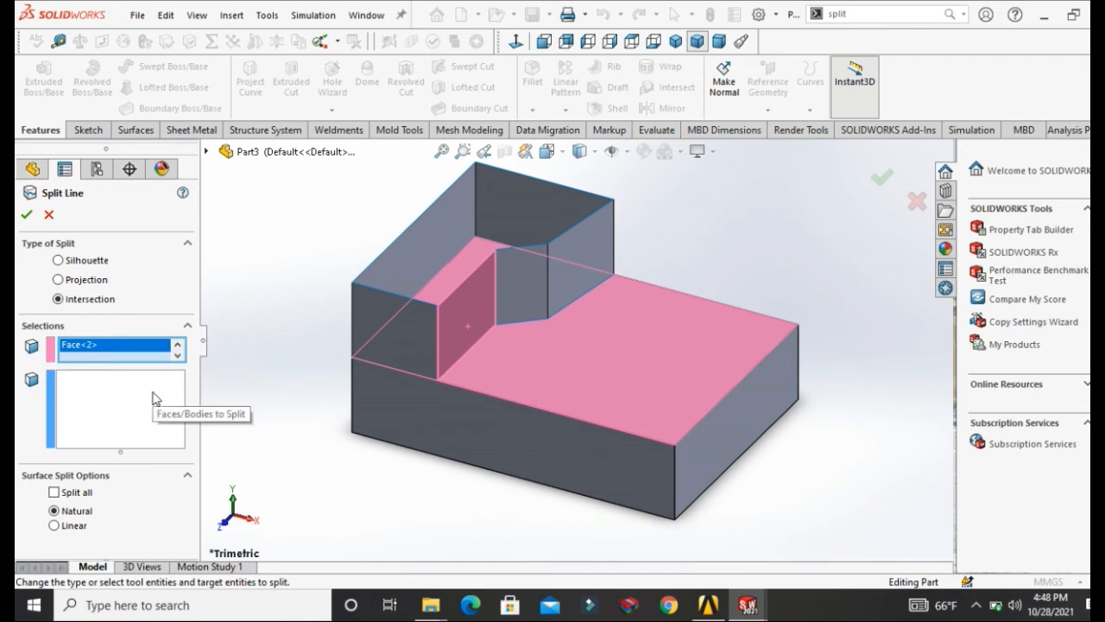
{"action": "right_click", "coordinate": [561, 383]}
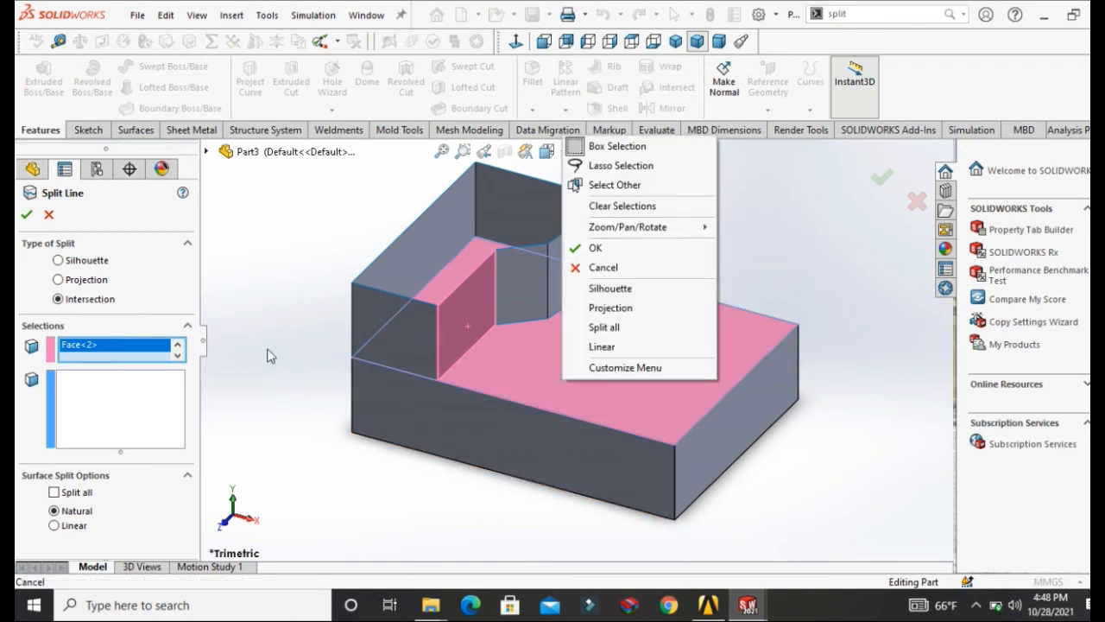
{"action": "right_click", "coordinate": [133, 350]}
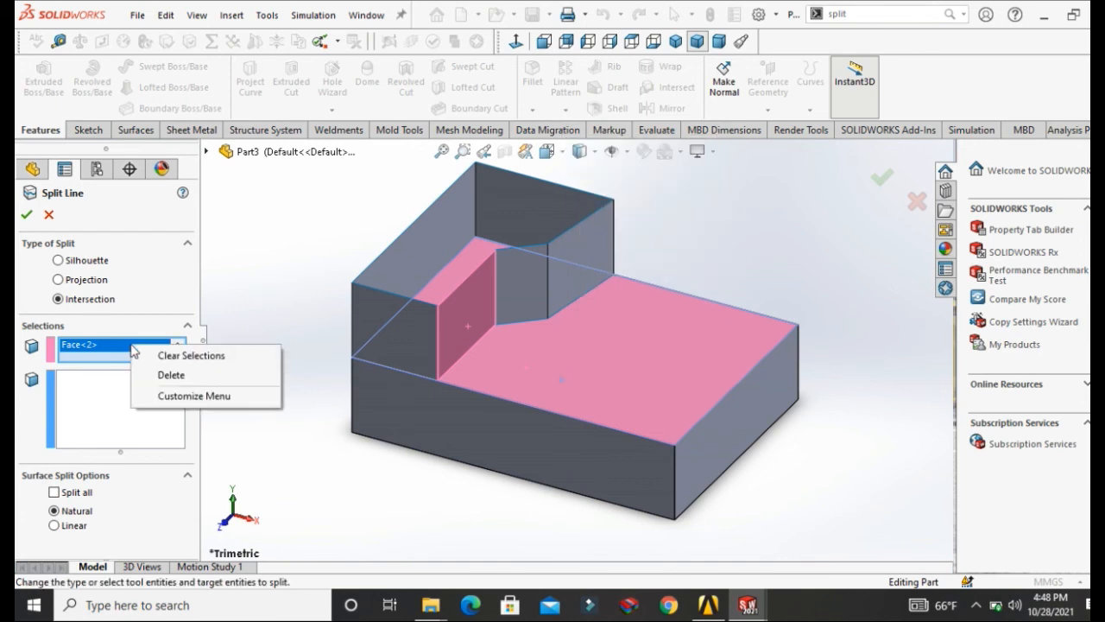
{"action": "left_click", "coordinate": [173, 375]}
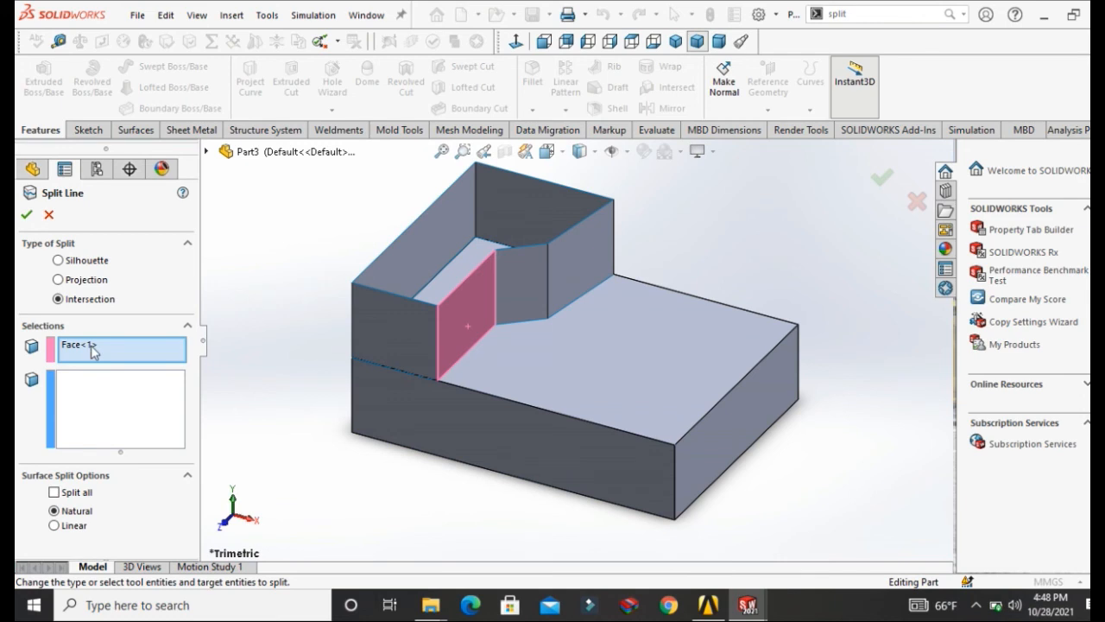
Split the block's top face where the chosen surface wall intersects it, and complete the split line
{"action": "left_click", "coordinate": [103, 427]}
{"action": "left_click", "coordinate": [557, 373]}
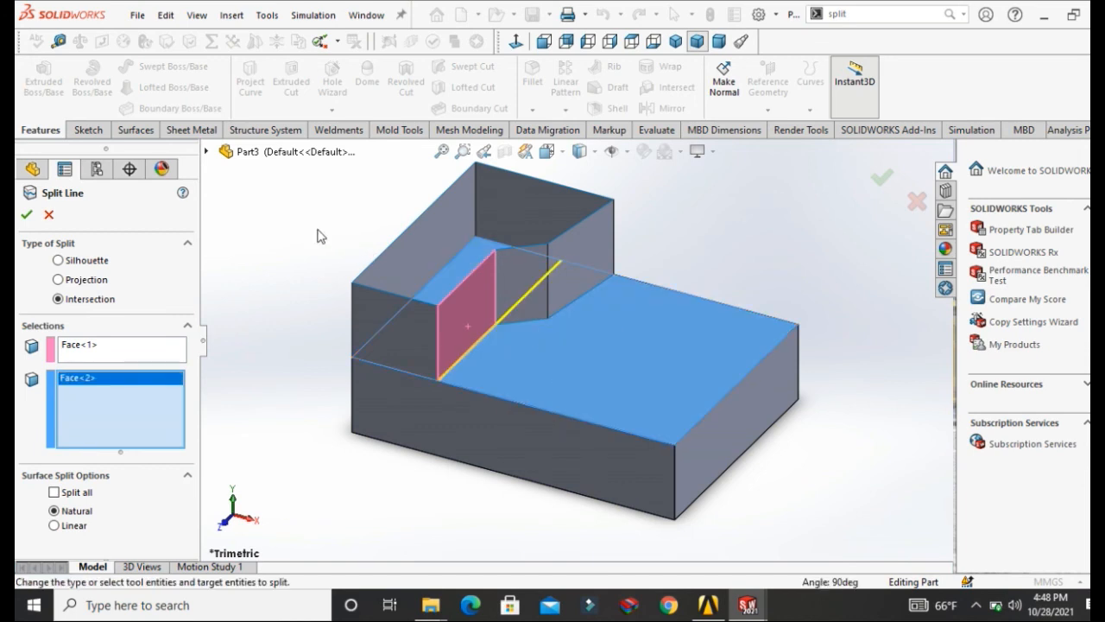
{"action": "key", "text": "Down"}
{"action": "key", "text": "Right"}
{"action": "key", "text": "Right"}
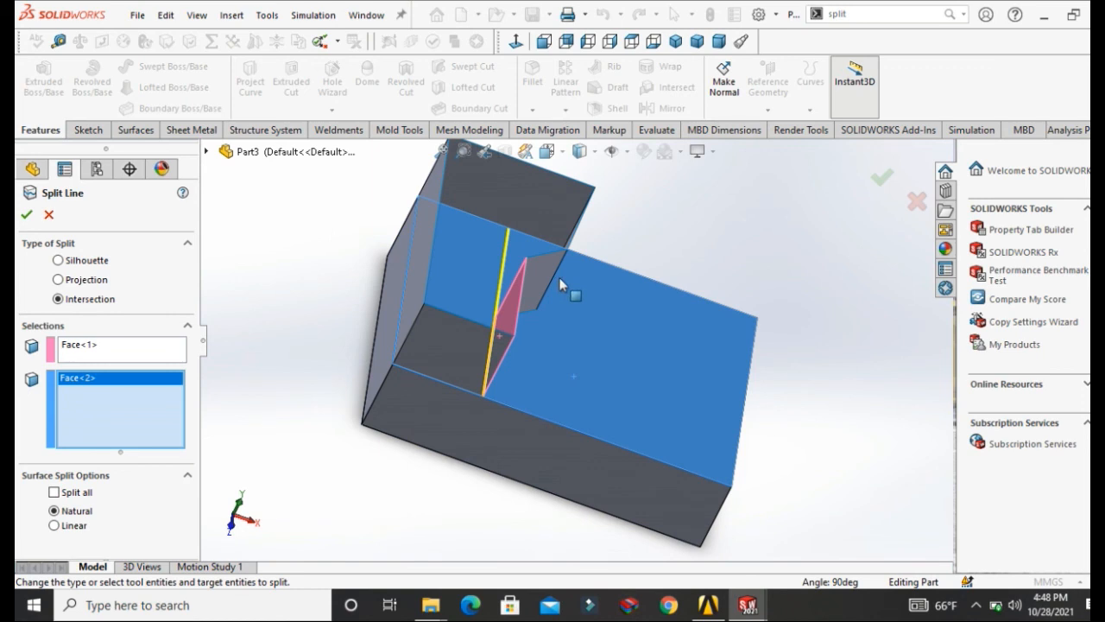
{"action": "left_click", "coordinate": [27, 215]}
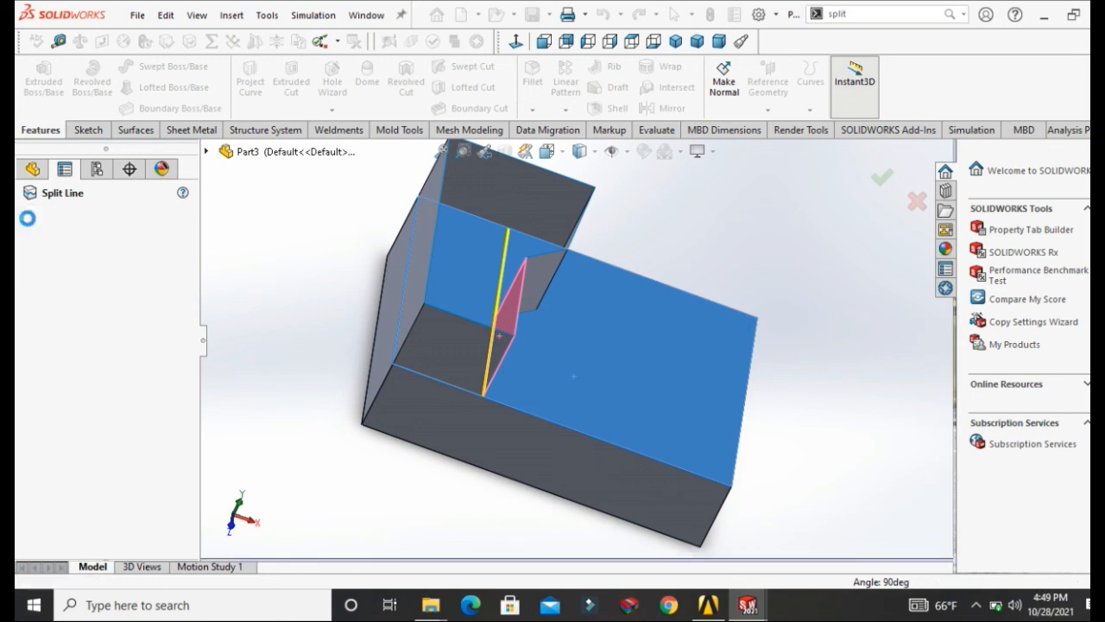
Select the block's top face on each side of the split line to check that the regions are separate
{"action": "left_click", "coordinate": [576, 358]}
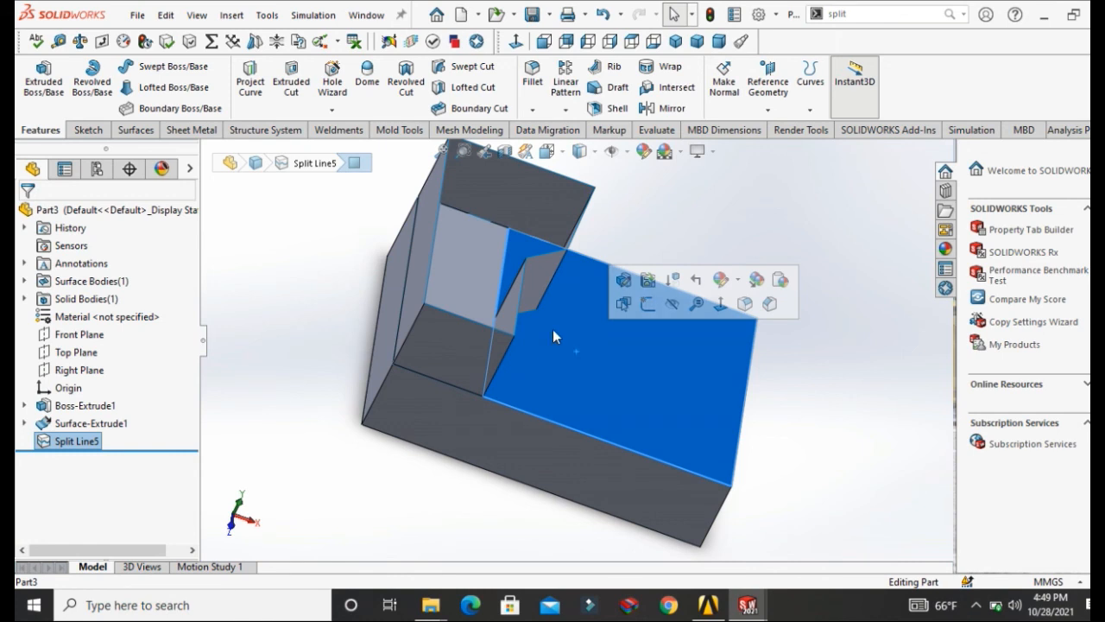
{"action": "left_click", "coordinate": [482, 268]}
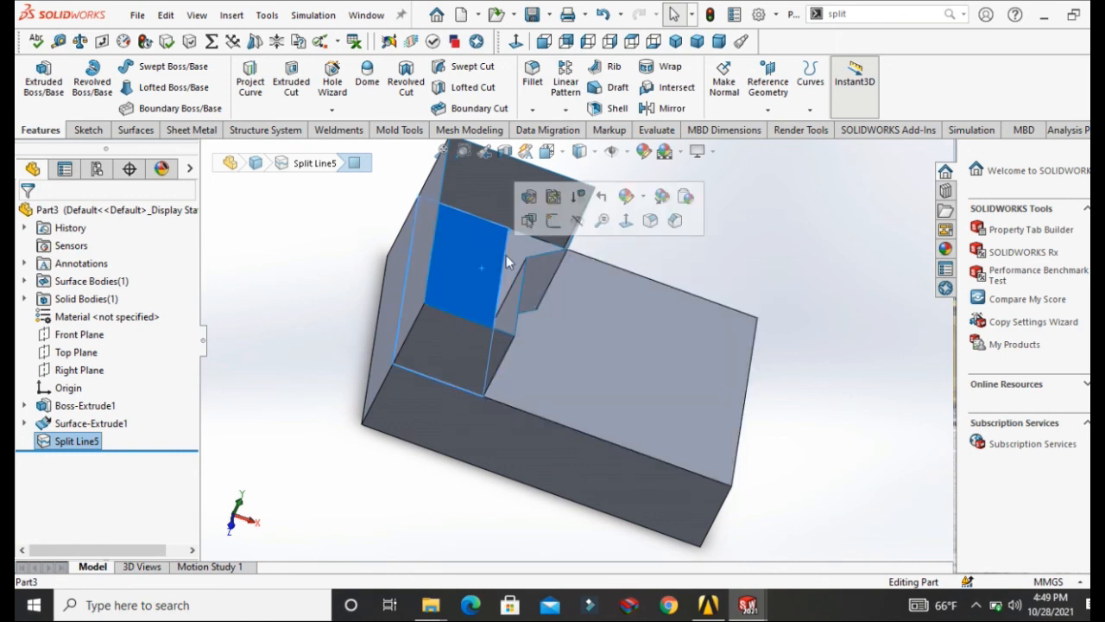
{"action": "left_click", "coordinate": [709, 275]}
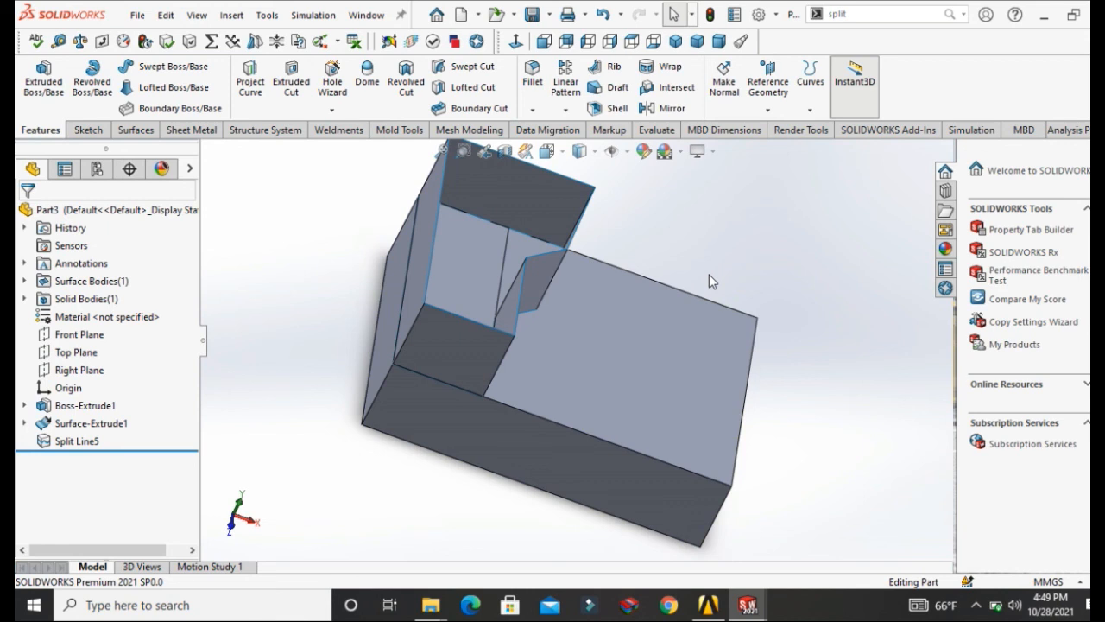
Review the split line results in the ball document and the Part2 document
{"action": "mouse_move", "coordinate": [748, 605]}
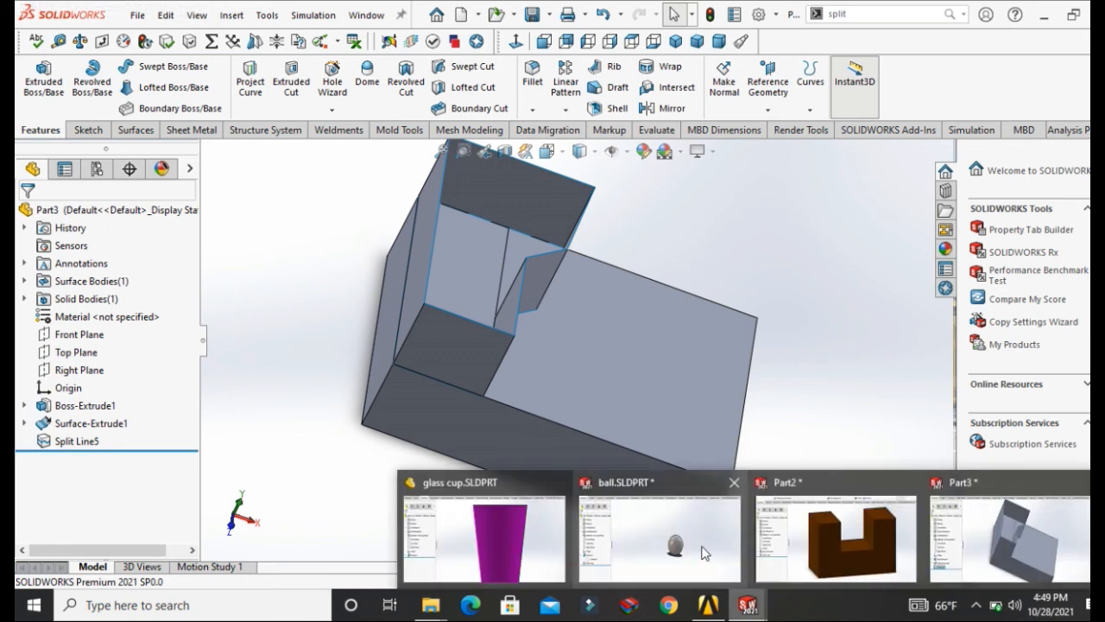
{"action": "mouse_move", "coordinate": [702, 553]}
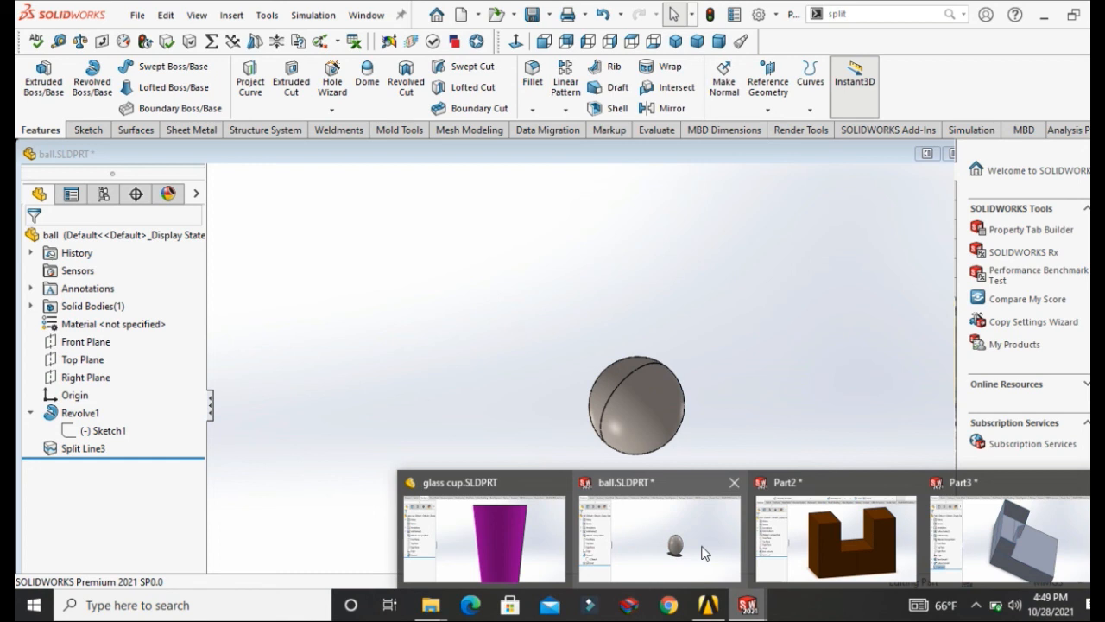
{"action": "left_click", "coordinate": [702, 552]}
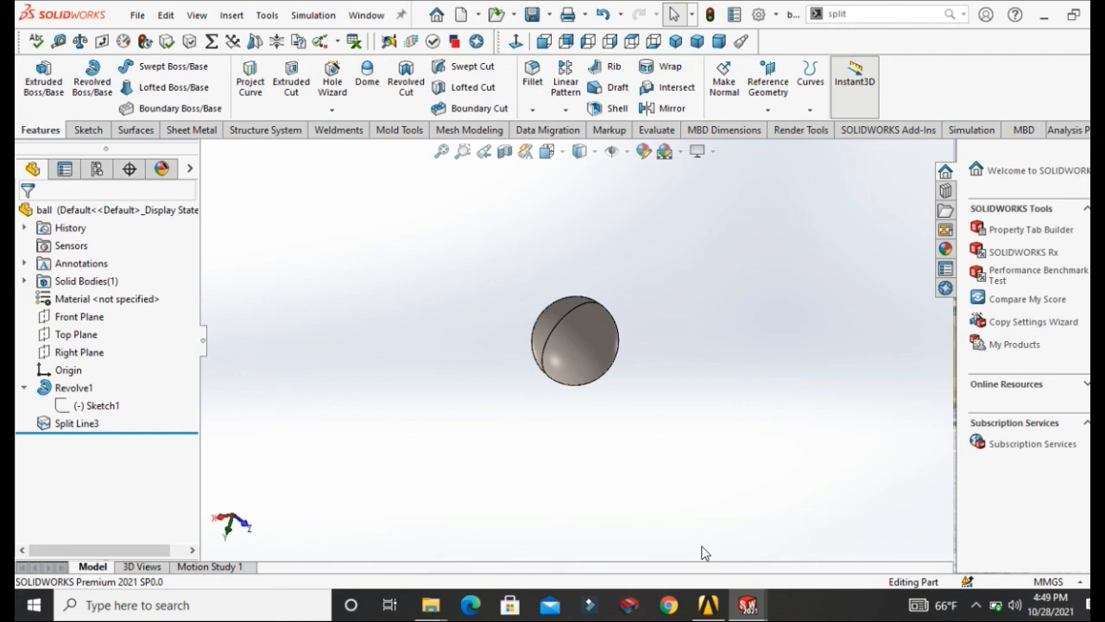
{"action": "left_click", "coordinate": [748, 608]}
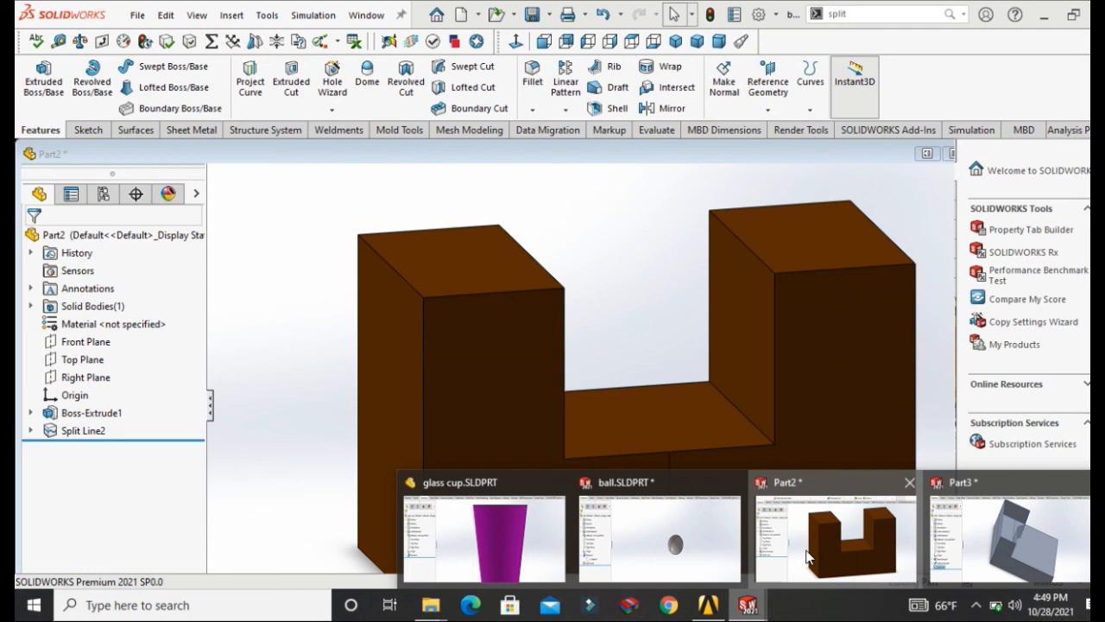
{"action": "left_click", "coordinate": [808, 557]}
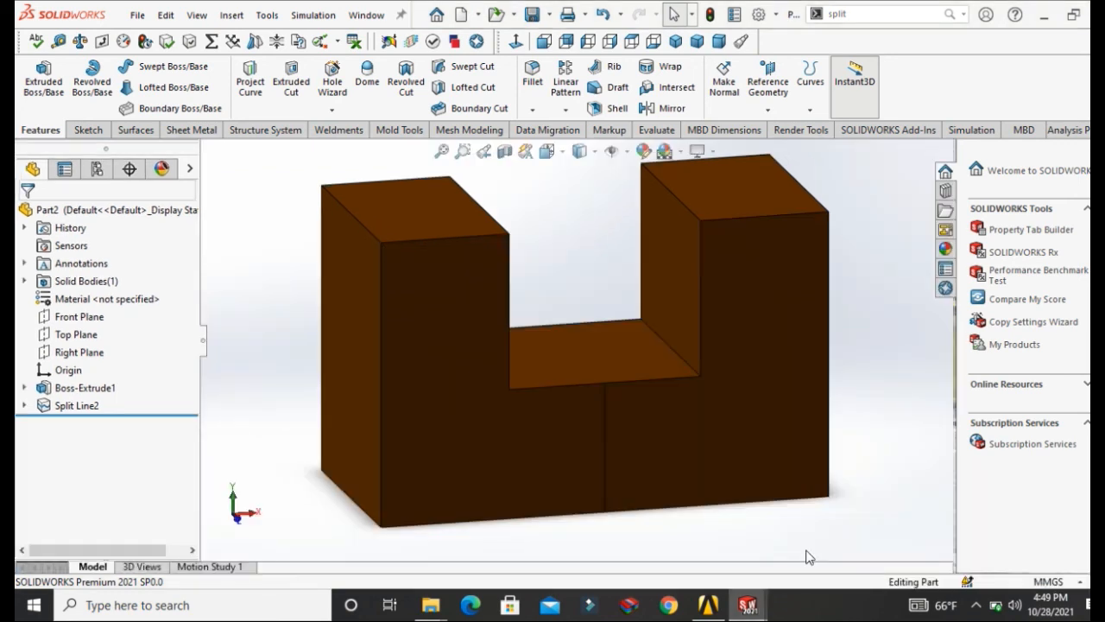